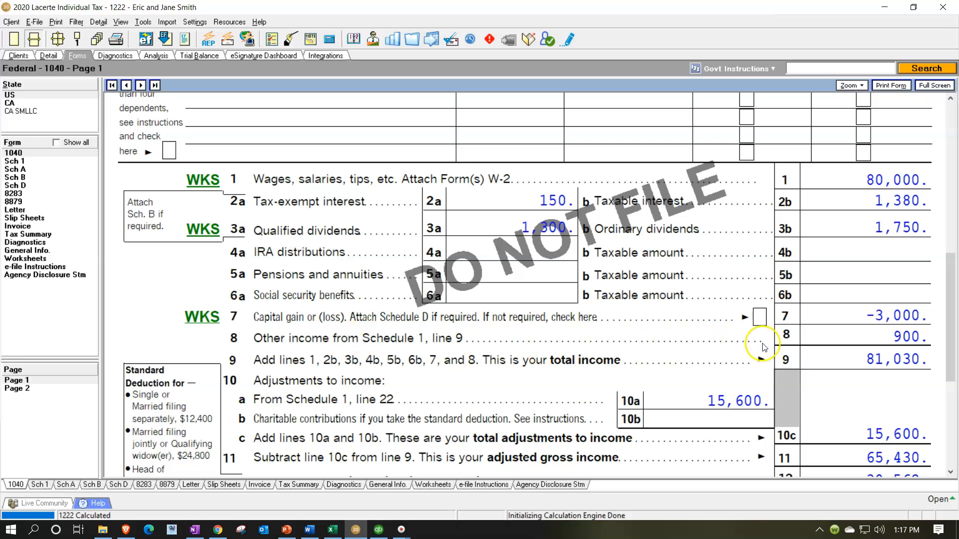
- Review the income and deduction lines on Form 1040, show all forms in the list, and open Schedule C
scroll(804, 347, "down", 3)
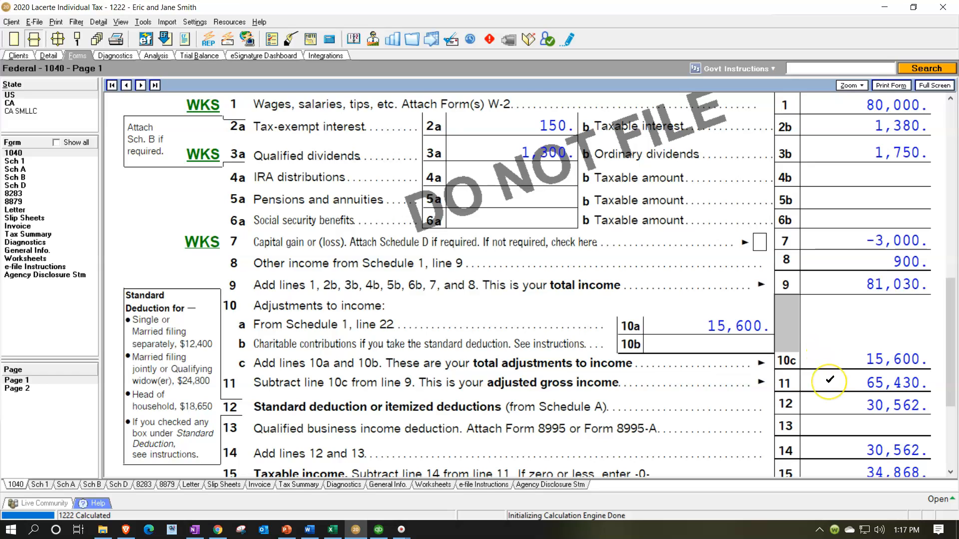
scroll(829, 379, "down", 3)
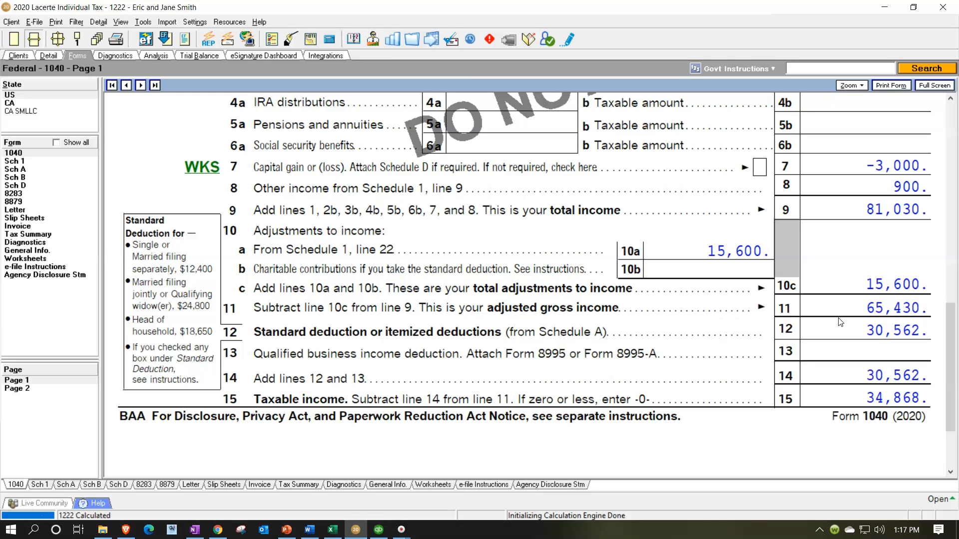
scroll(841, 322, "up", 6)
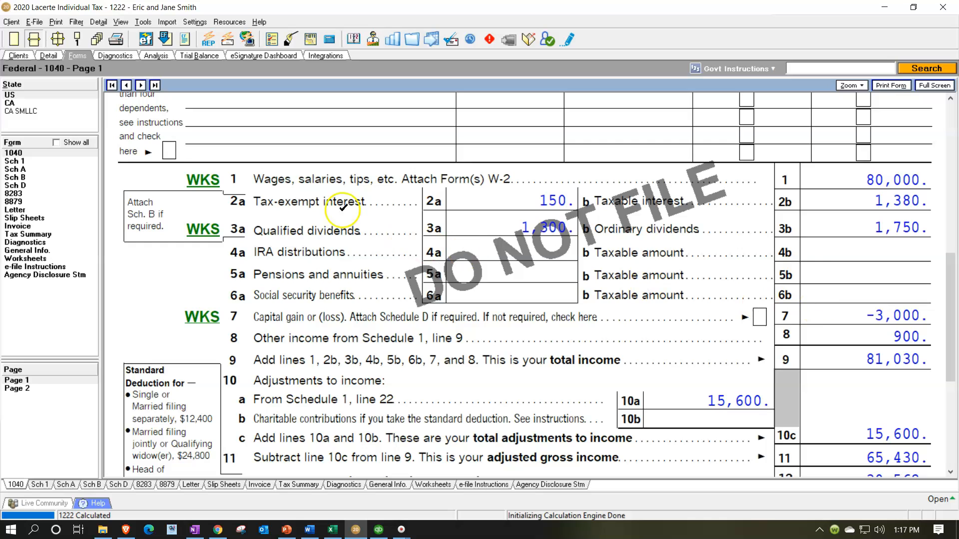
left_click(57, 144)
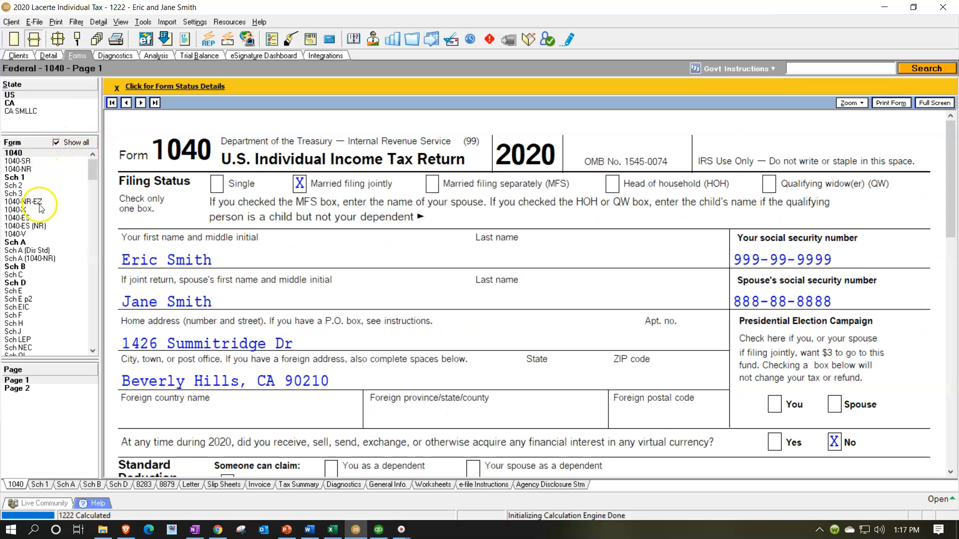
left_click(14, 275)
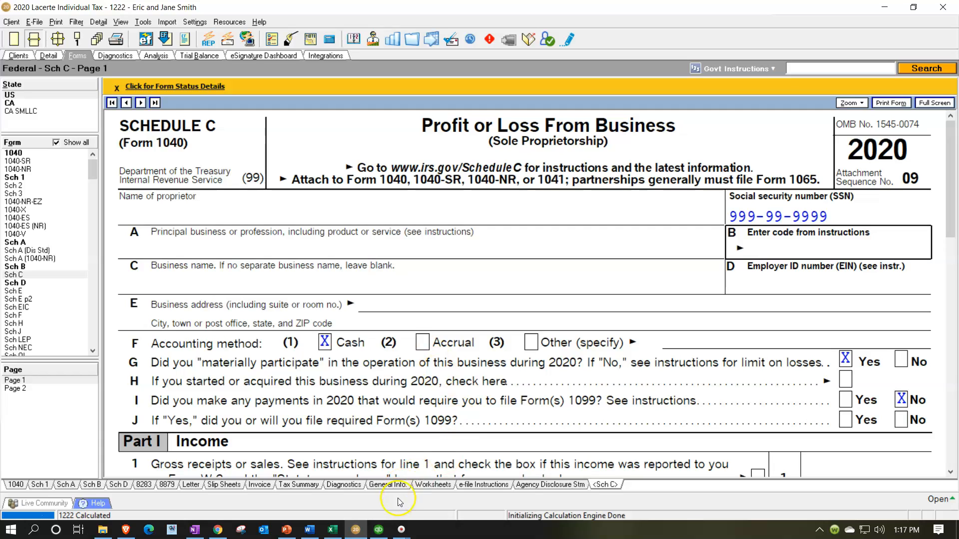
- Examine the Profit & Loss report in QuickBooks and the matching income and expense lines on the Sch. C sheet in Excel
left_click(379, 530)
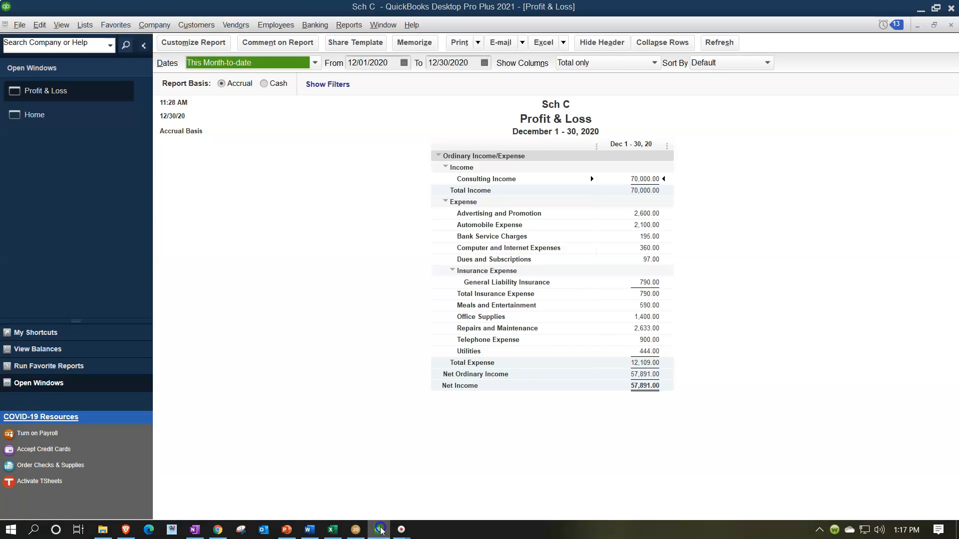
left_click(354, 529)
left_click(332, 530)
left_click(393, 294)
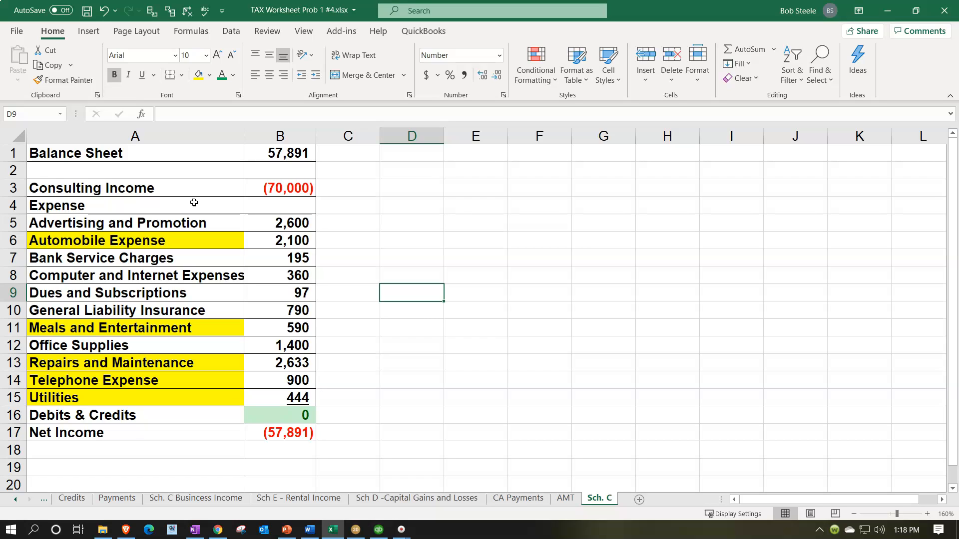
left_click(195, 235)
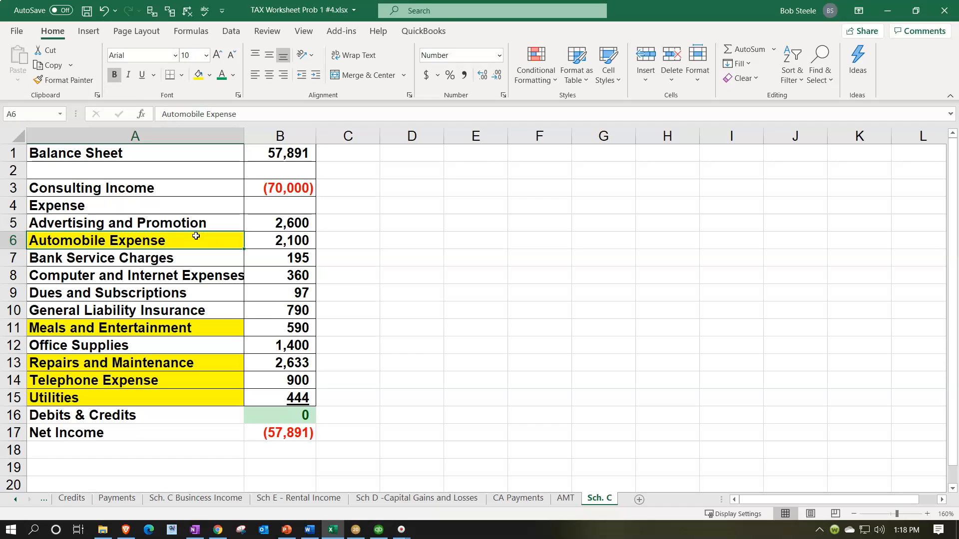
left_click(282, 435)
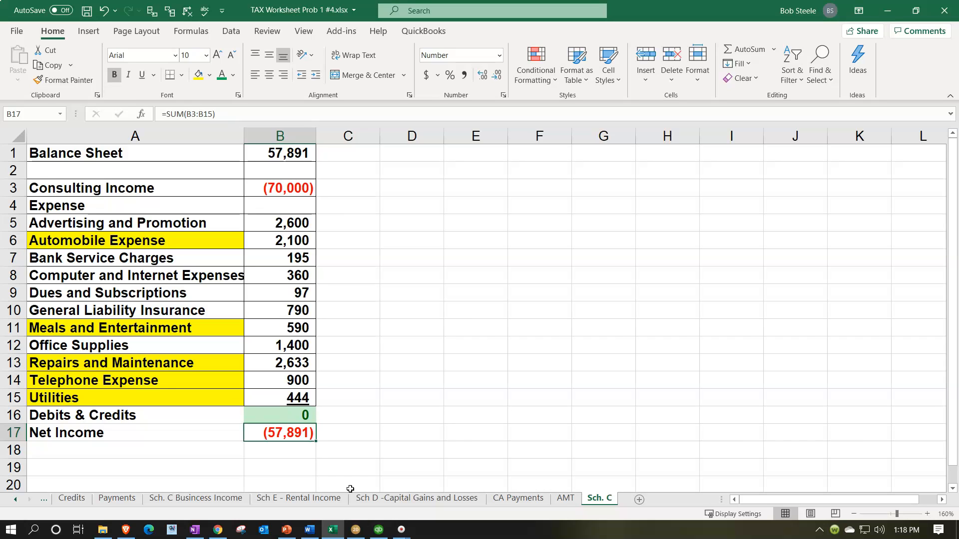
- Switch to Lacerte and open the Business Income (Schedule C) input screen in the client's detail
left_click(356, 529)
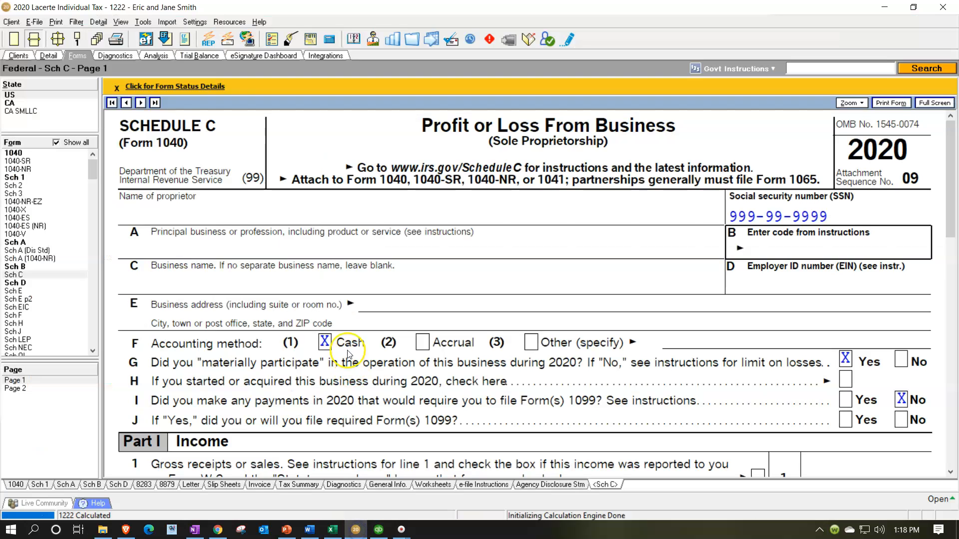
left_click(48, 56)
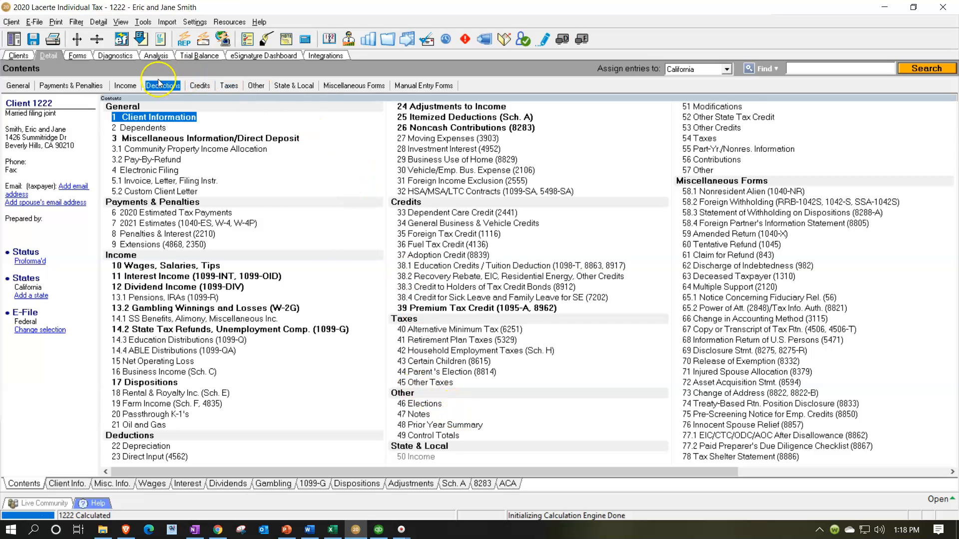
left_click(128, 86)
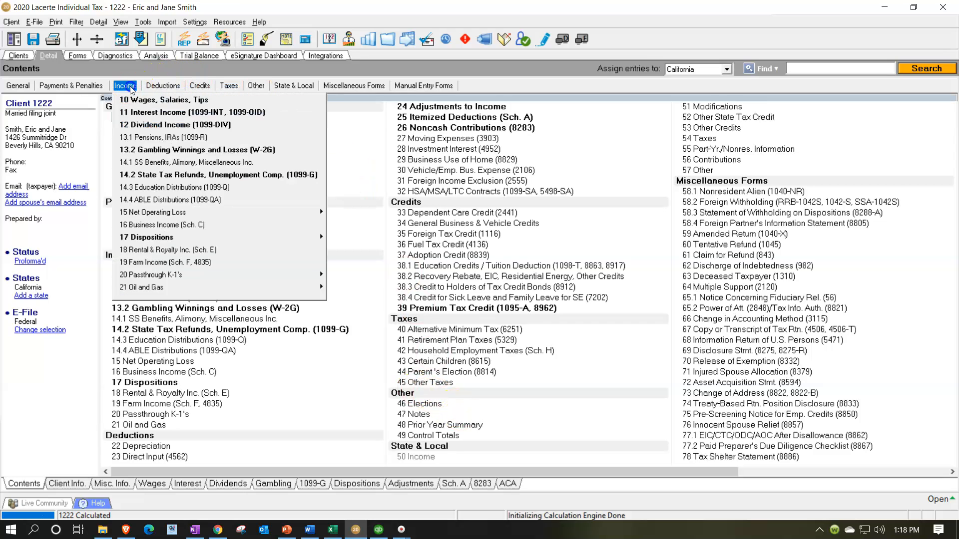
left_click(180, 225)
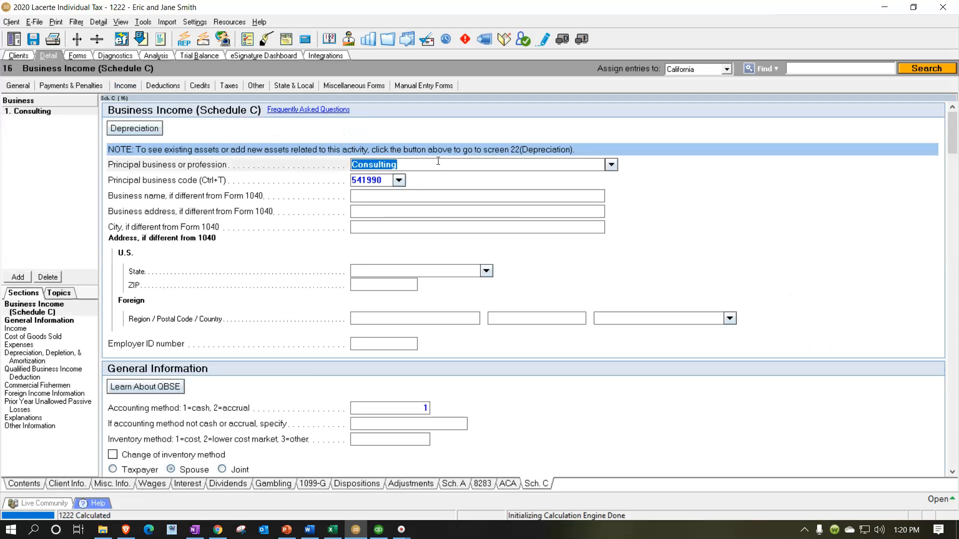
- Examine the Schedule C business details and general information fields, down to the Income and Cost of Goods Sold sections
key("Tab")
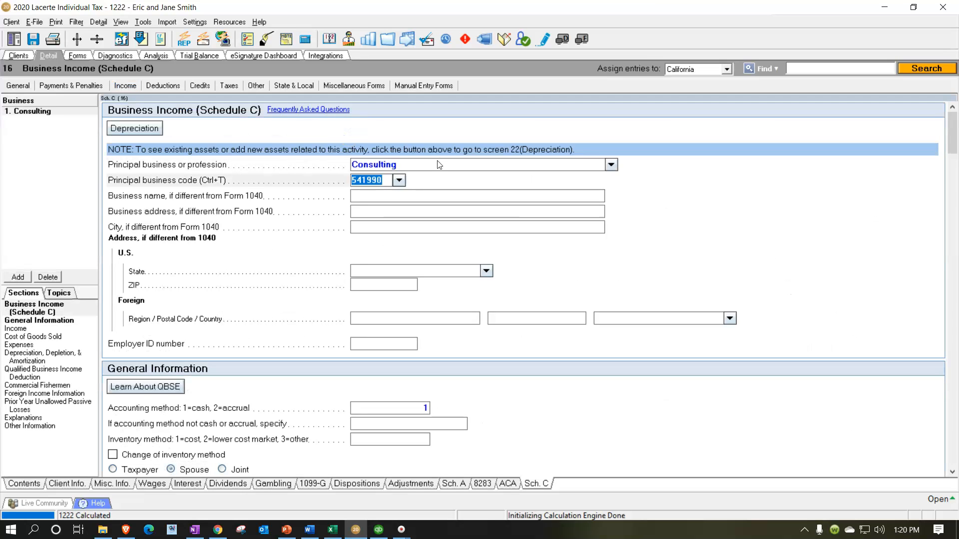
key("Tab")
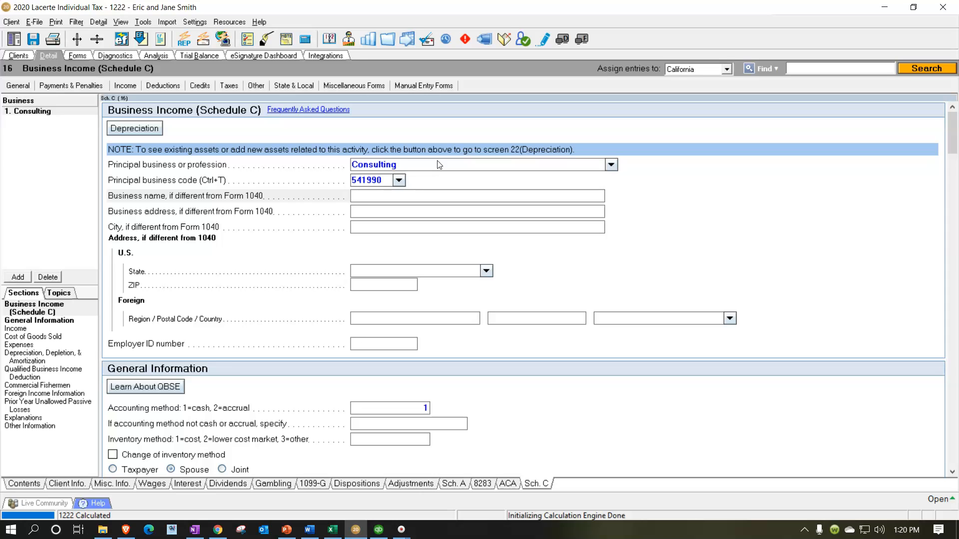
key("Tab")
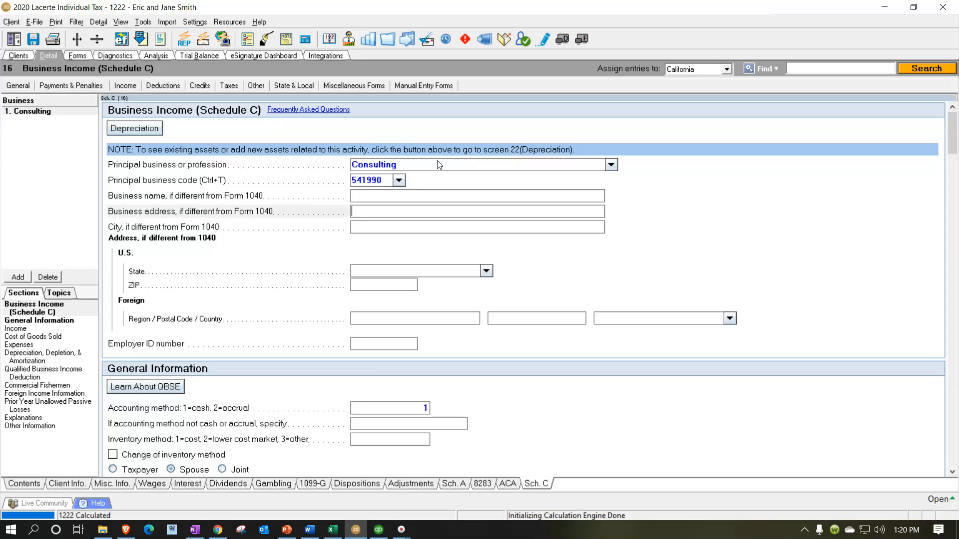
key("Tab")
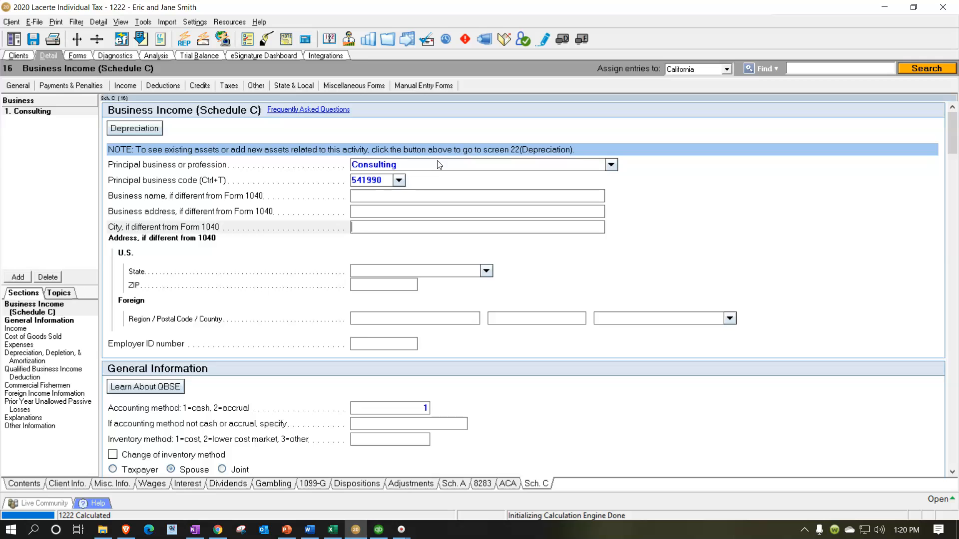
key("Tab")
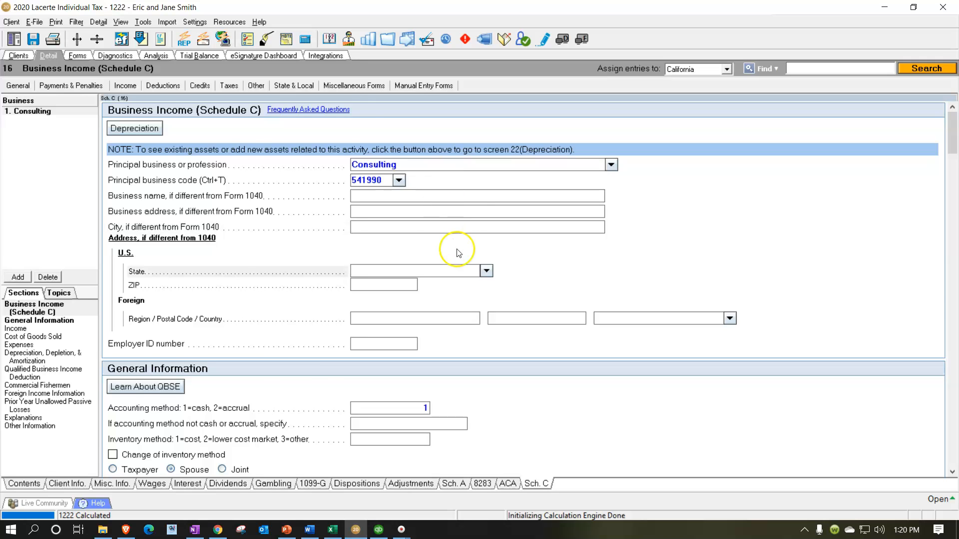
scroll(450, 265, "down", 1)
left_click(405, 344)
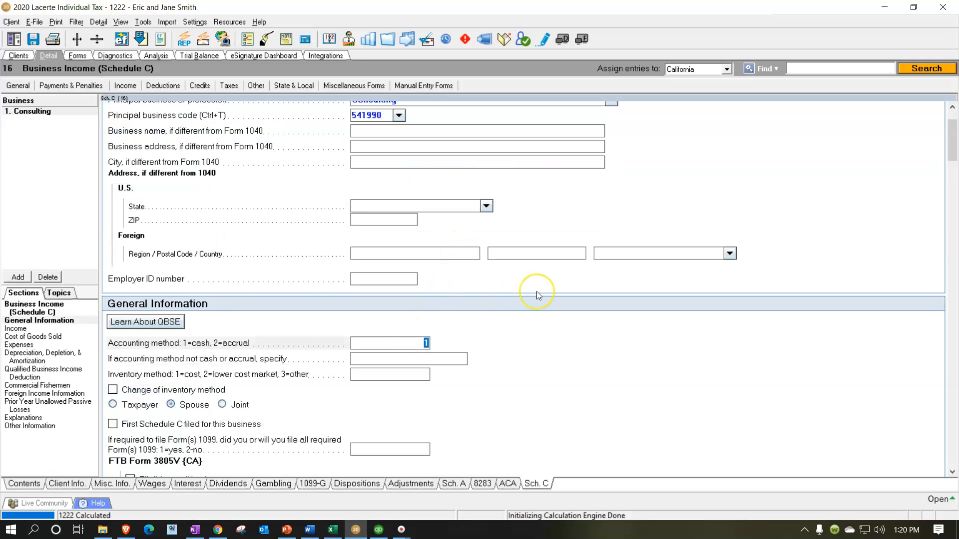
scroll(536, 292, "down", 2)
key("Tab")
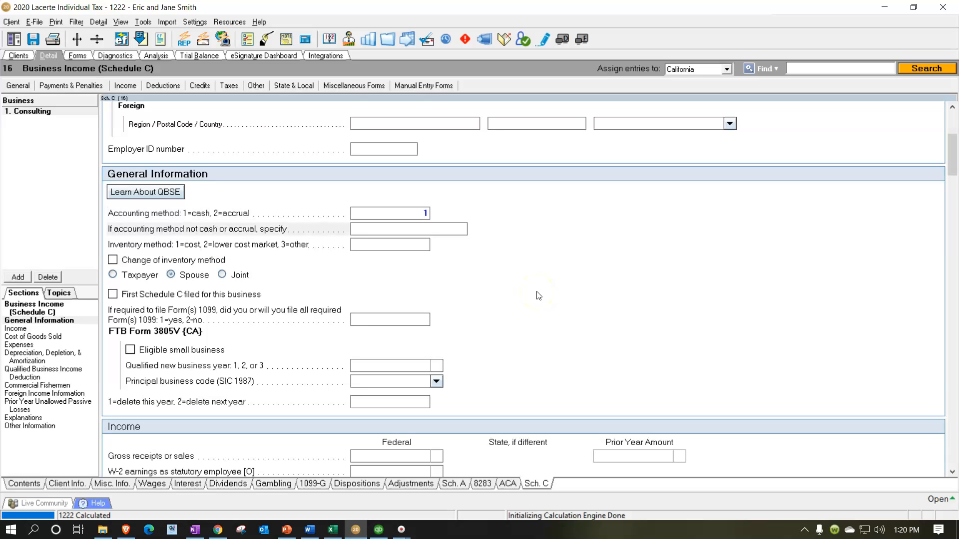
key("Tab")
key("Tab")
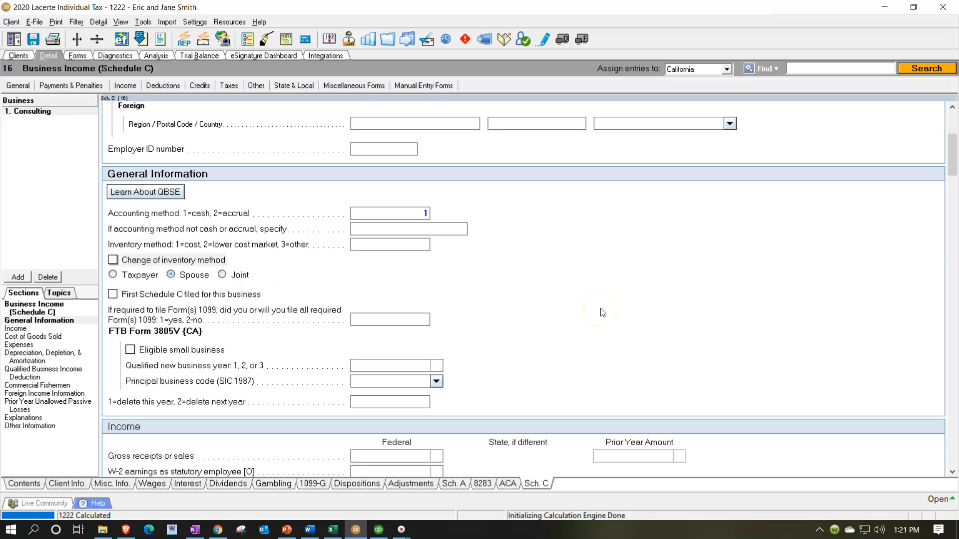
scroll(602, 313, "down", 5)
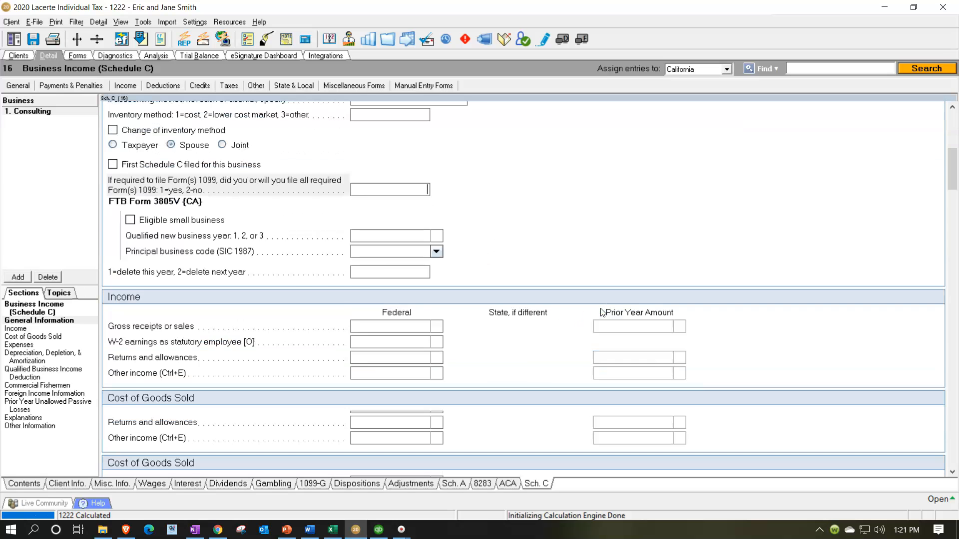
scroll(602, 312, "down", 3)
scroll(602, 313, "down", 3)
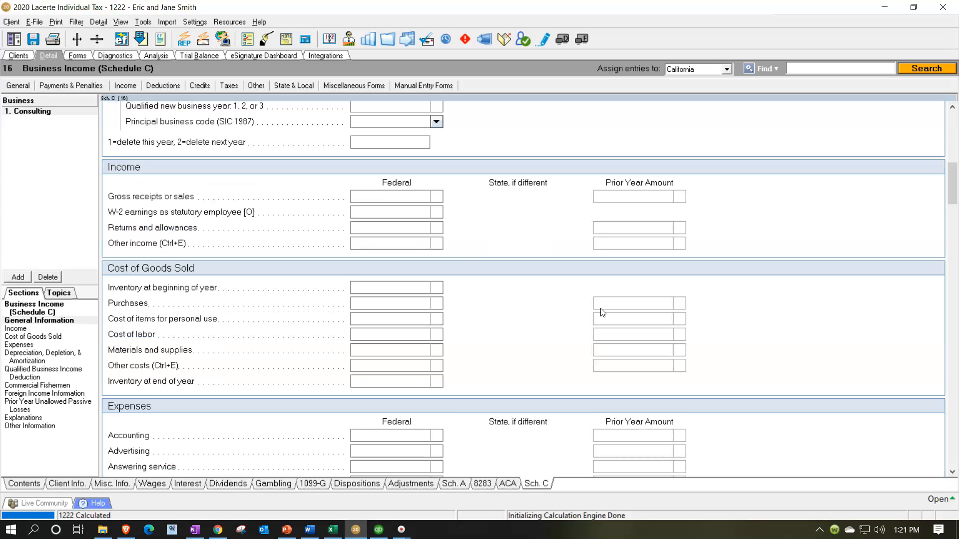
- Check the consulting income in the Excel worksheet and enter 70,000 as the inventory at beginning of year under Cost of Goods Sold
left_click(390, 192)
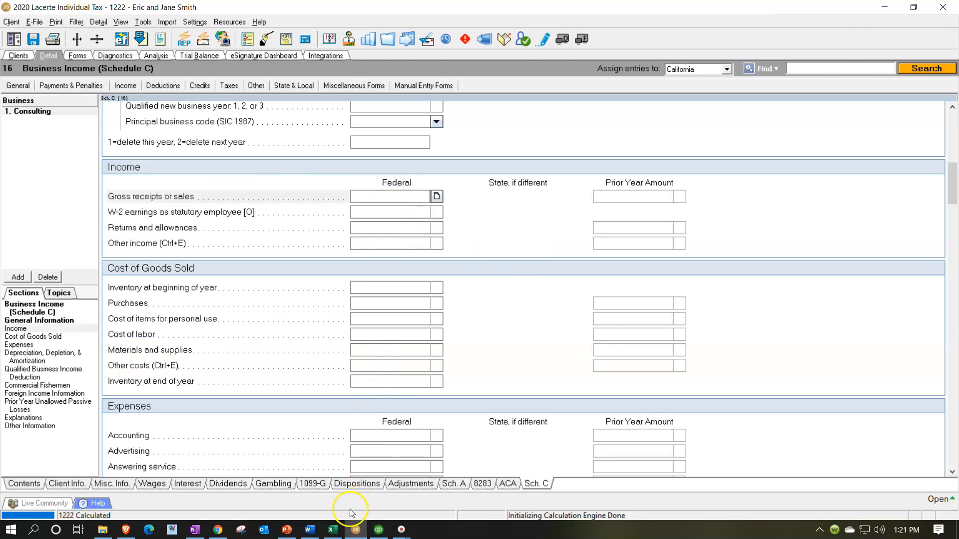
left_click(334, 531)
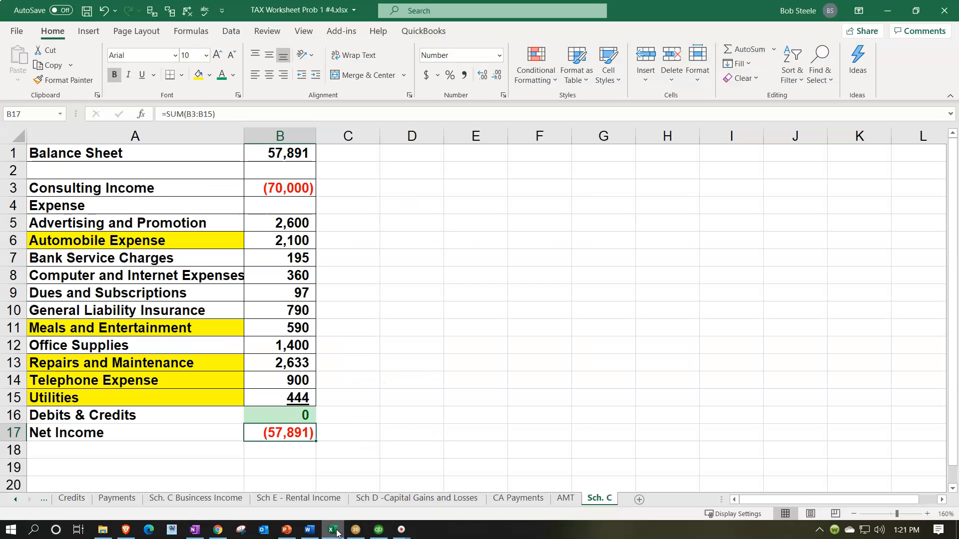
left_click(356, 529)
left_click(381, 287)
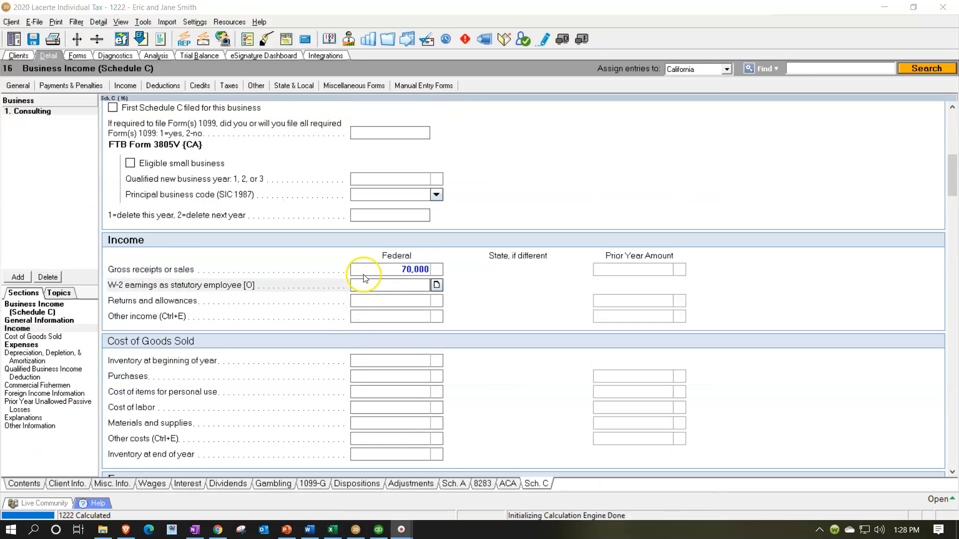
left_click(364, 273)
left_click(362, 352)
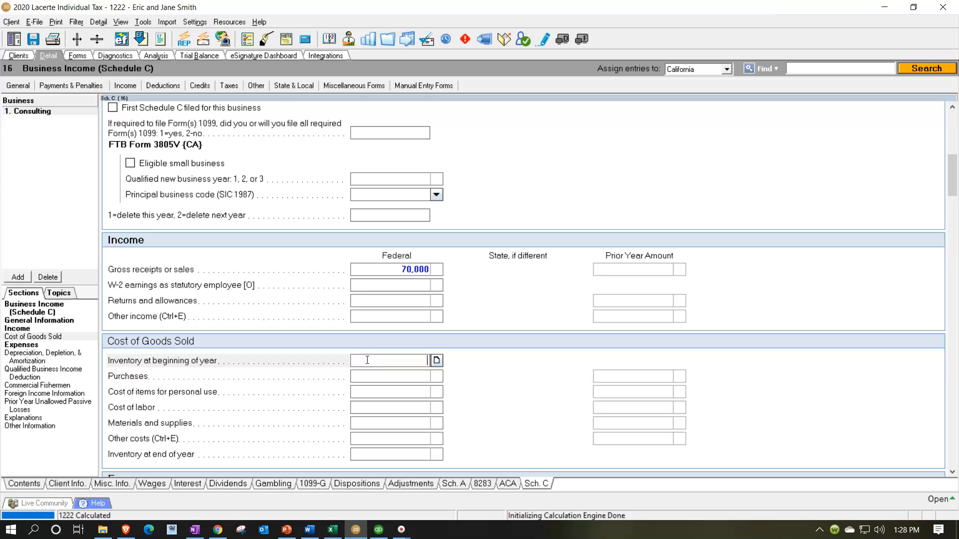
left_click(376, 272)
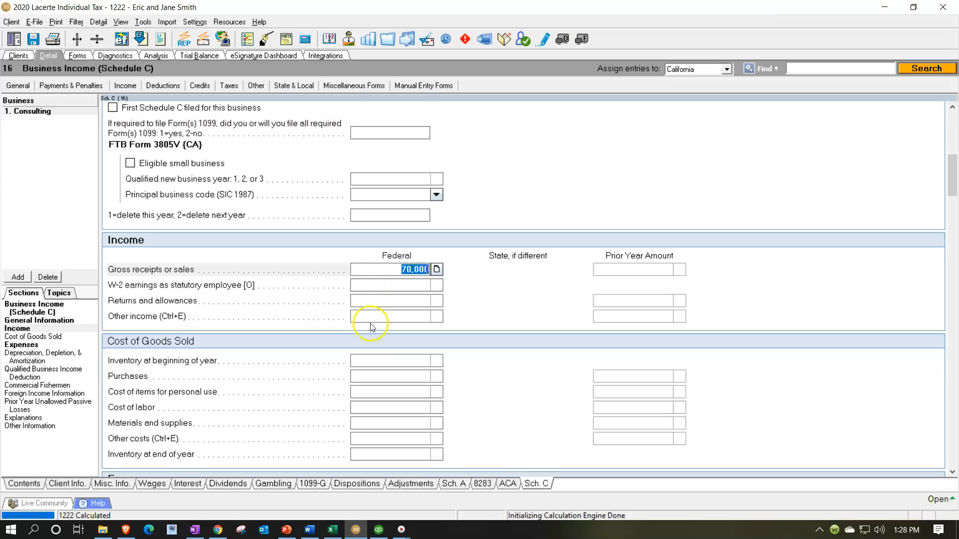
left_click(382, 359)
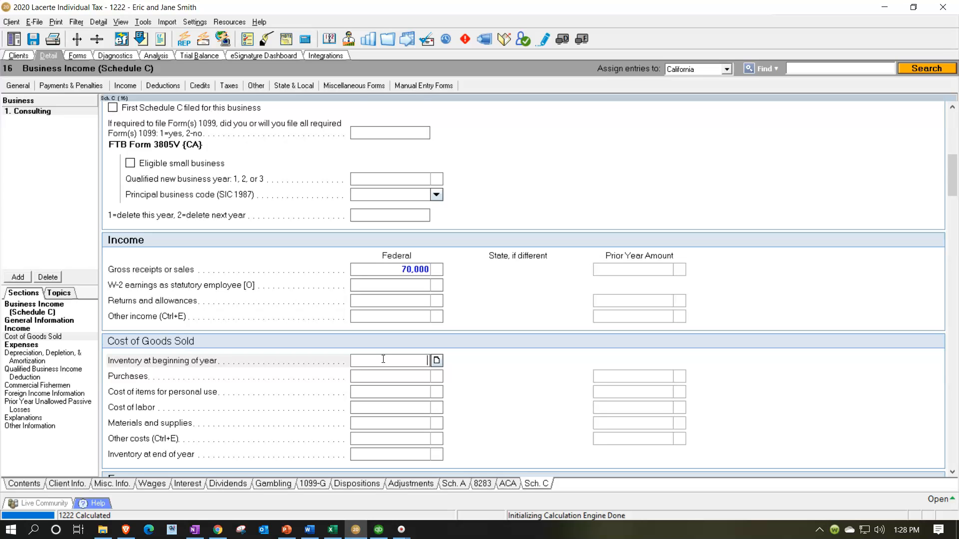
left_click(384, 286)
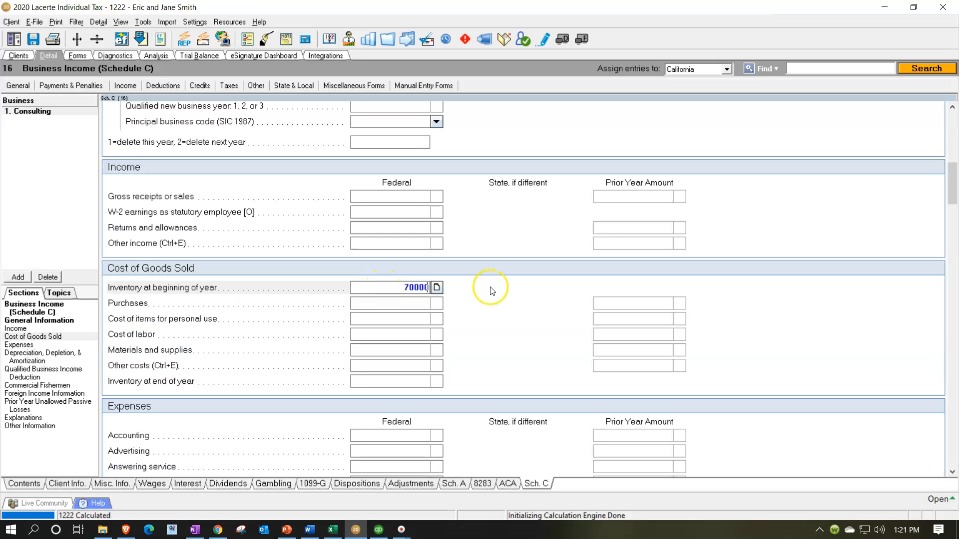
key("Tab")
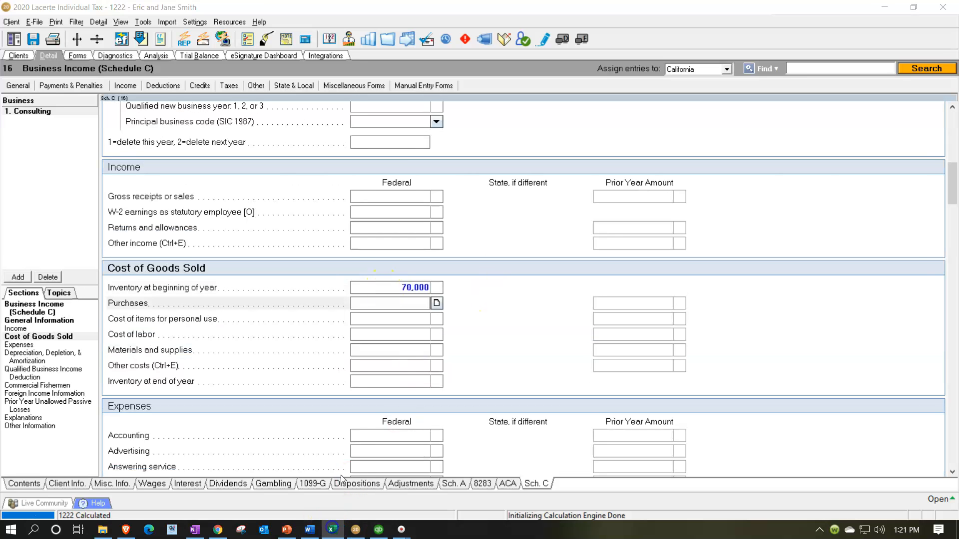
- Switch to Excel, fill the consulting income amount in cell B3 with light green, and return to Lacerte
left_click(332, 530)
left_click(300, 188)
right_click(297, 191)
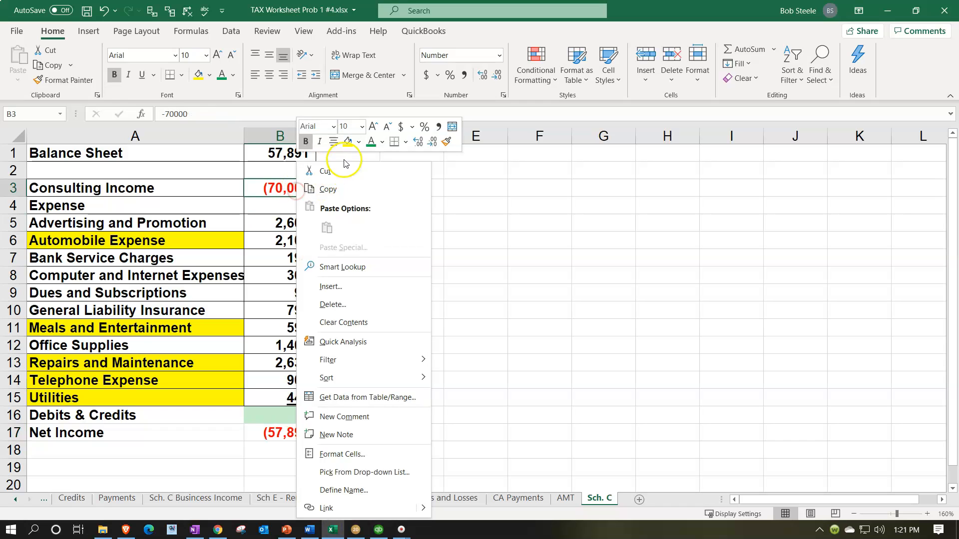
left_click(359, 142)
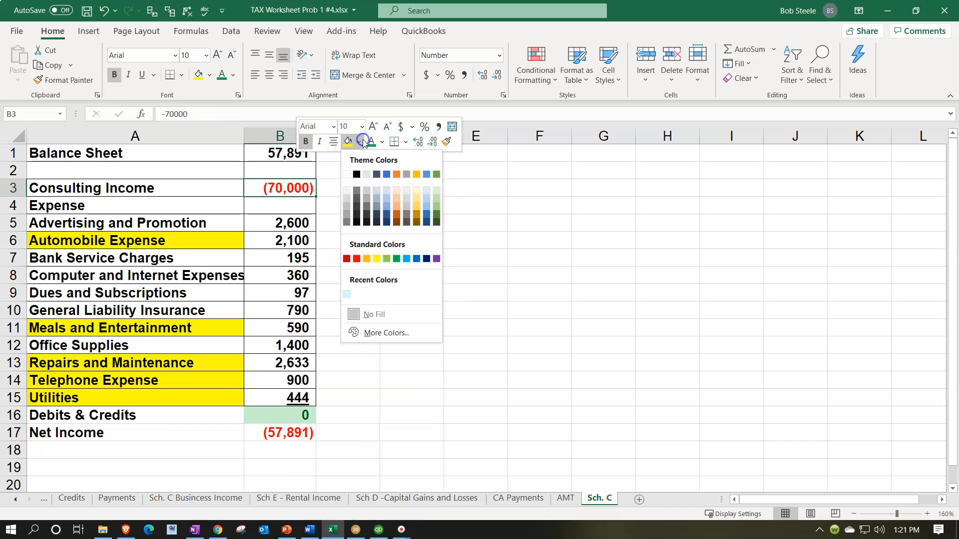
left_click(387, 260)
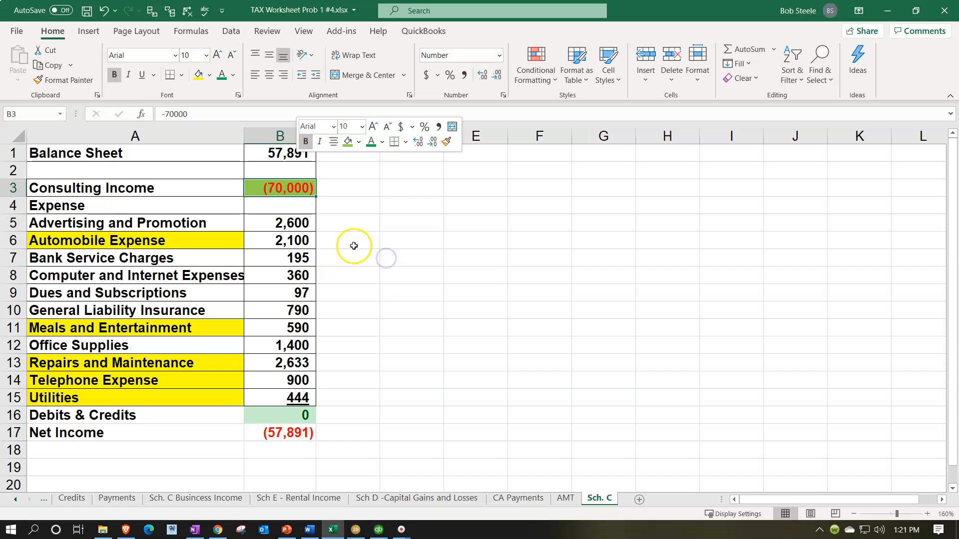
left_click(299, 219)
left_click(338, 530)
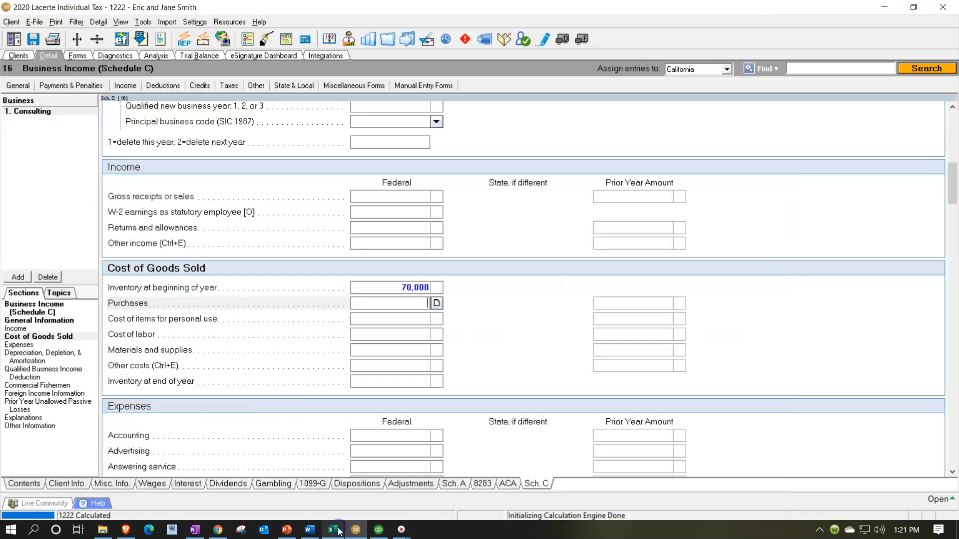
- Check the advertising amount in the Excel worksheet and enter 2,600 as the federal Advertising expense in Lacerte
scroll(337, 446, "down", 5)
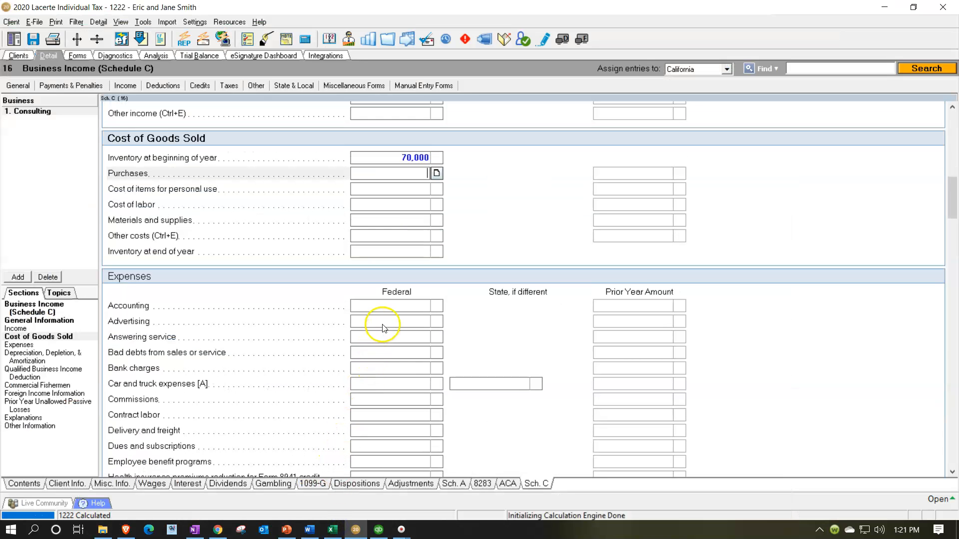
left_click(333, 530)
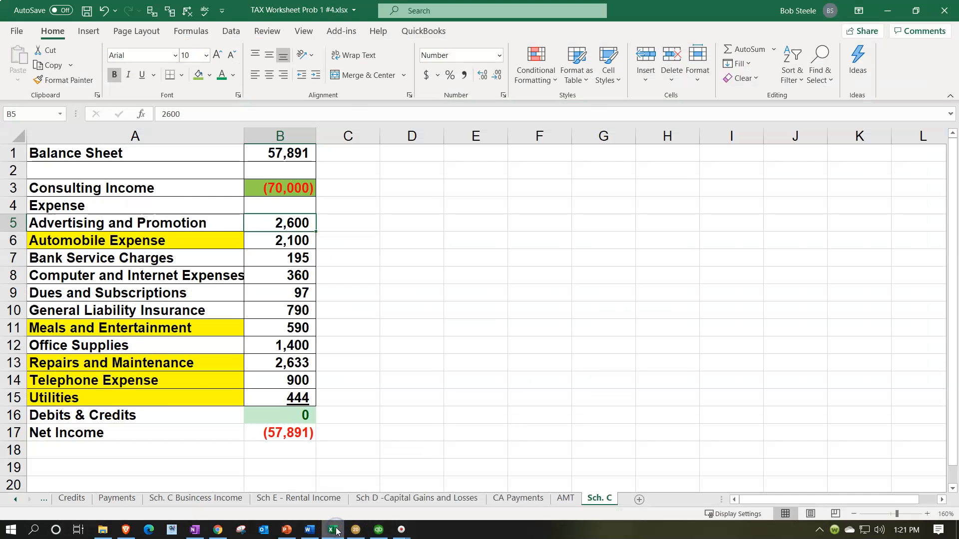
left_click(337, 531)
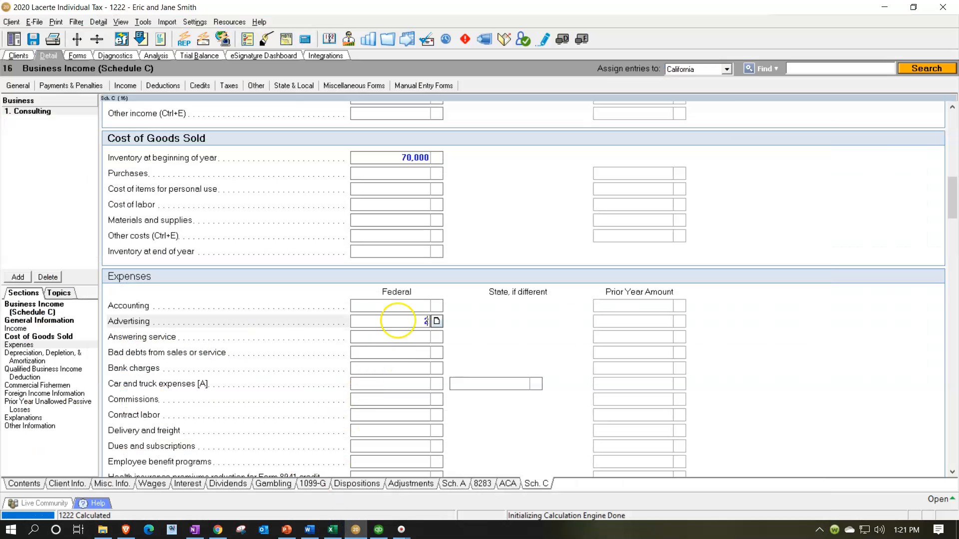
type("600")
key("Return")
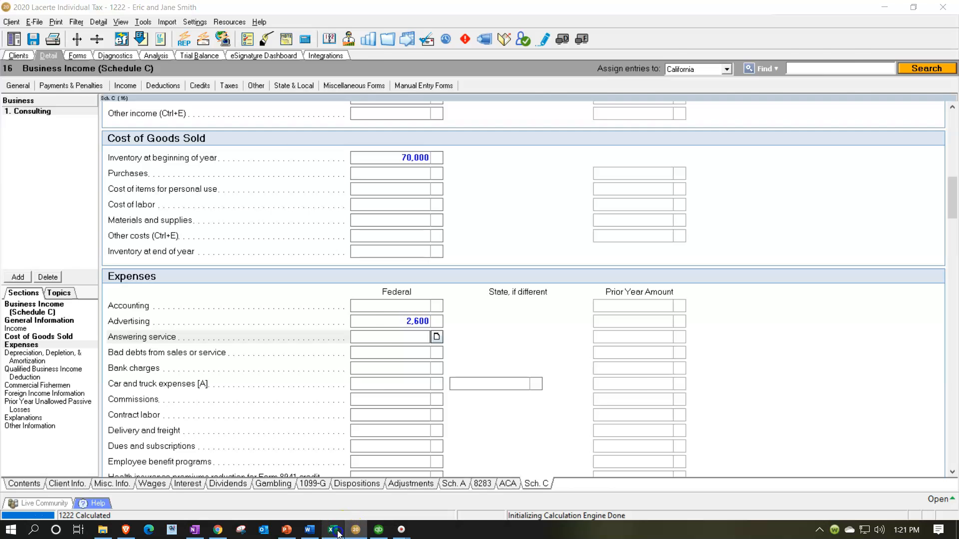
- Switch to Excel and fill the Advertising and Promotion amount in cell B5 with green
left_click(333, 531)
right_click(297, 224)
left_click(346, 142)
left_click(294, 244)
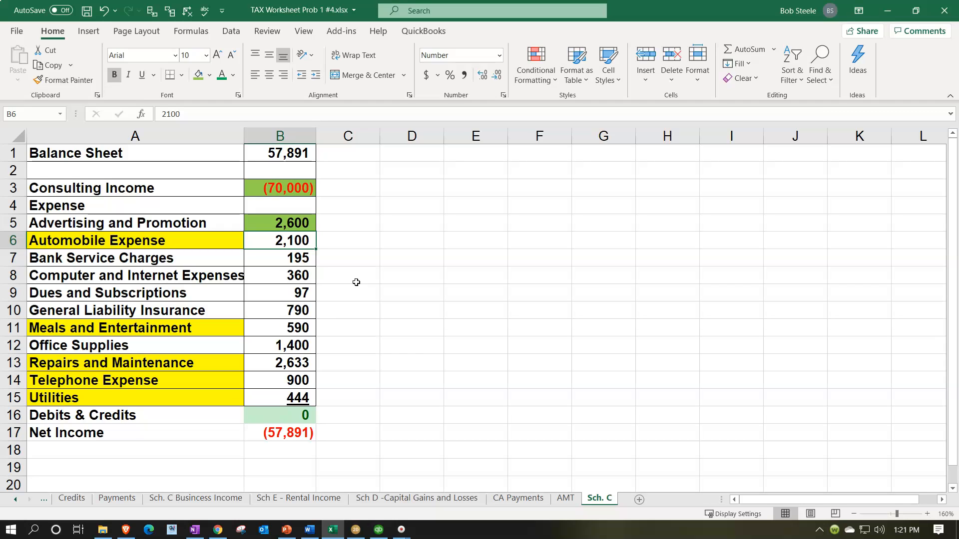
- Return to Lacerte and enter 2,100 as the federal Car and truck expenses, checking the automobile expense in the Excel worksheet
left_click(335, 532)
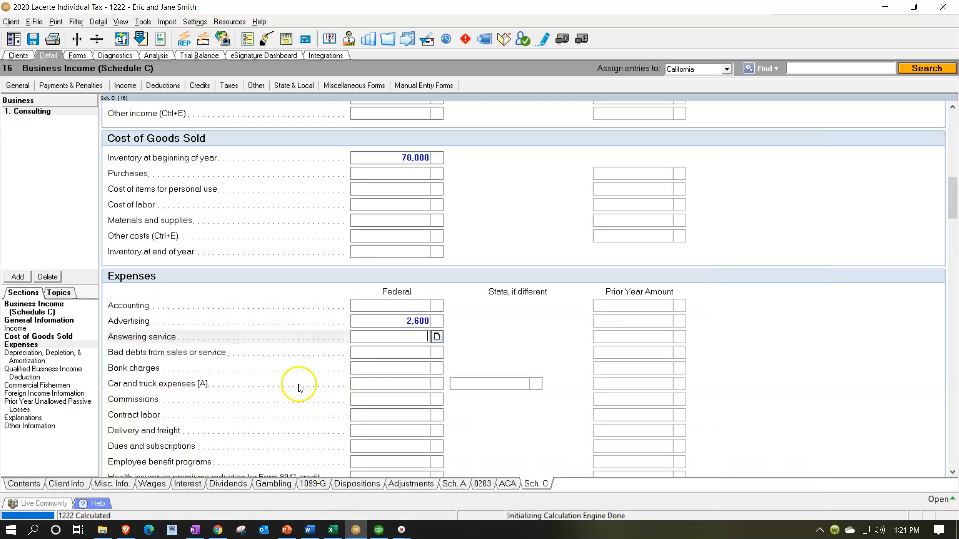
left_click(366, 384)
left_click(333, 531)
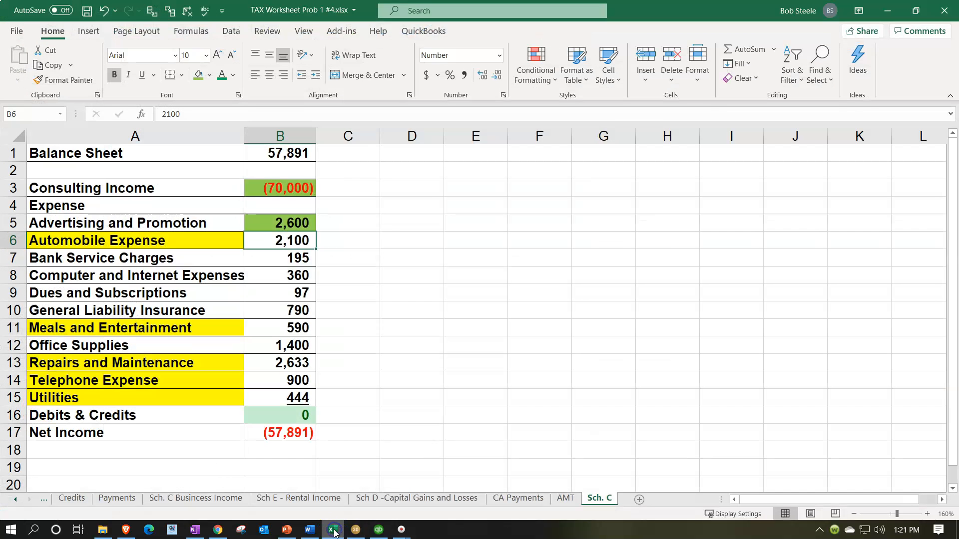
left_click(333, 531)
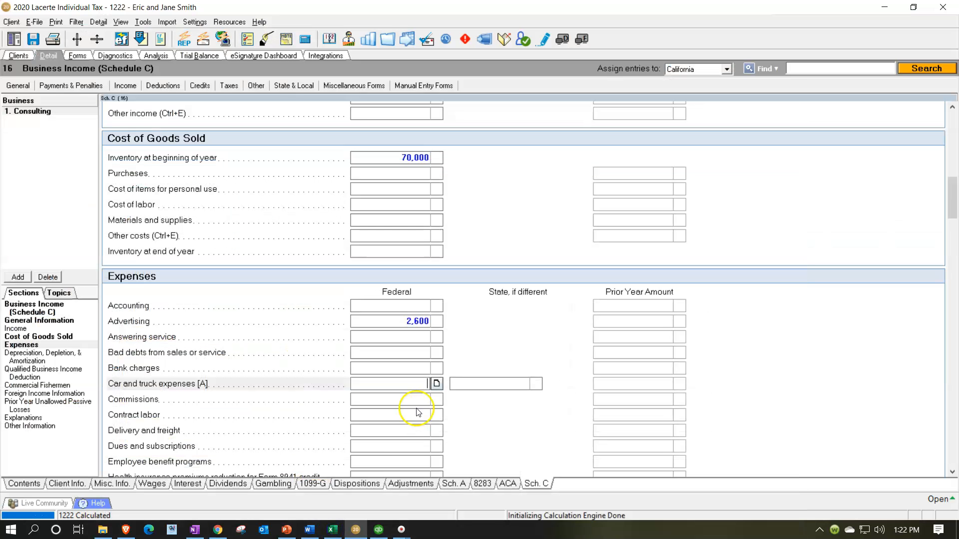
key("Tab")
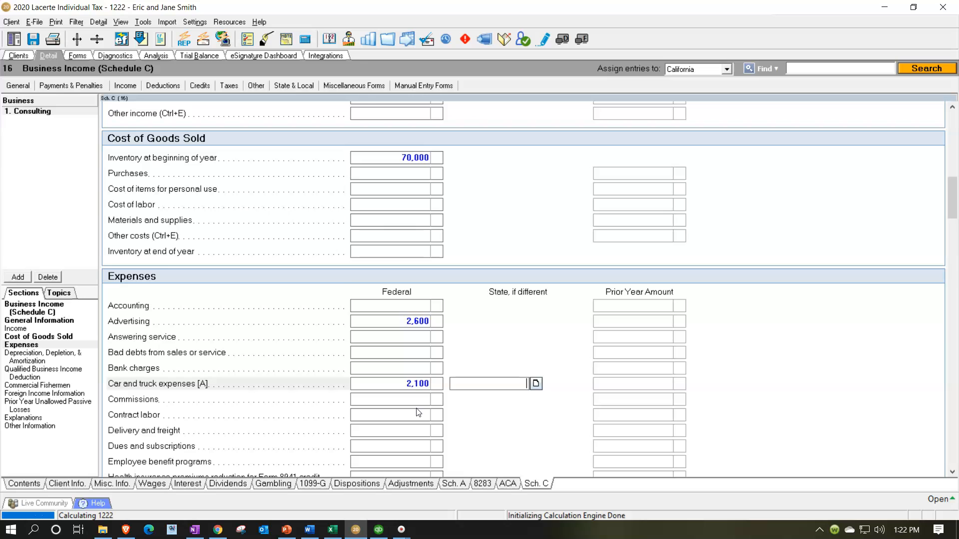
scroll(419, 413, "down", 3)
- Switch to Excel and fill the Automobile Expense amount in cell B6 with green
left_click(334, 531)
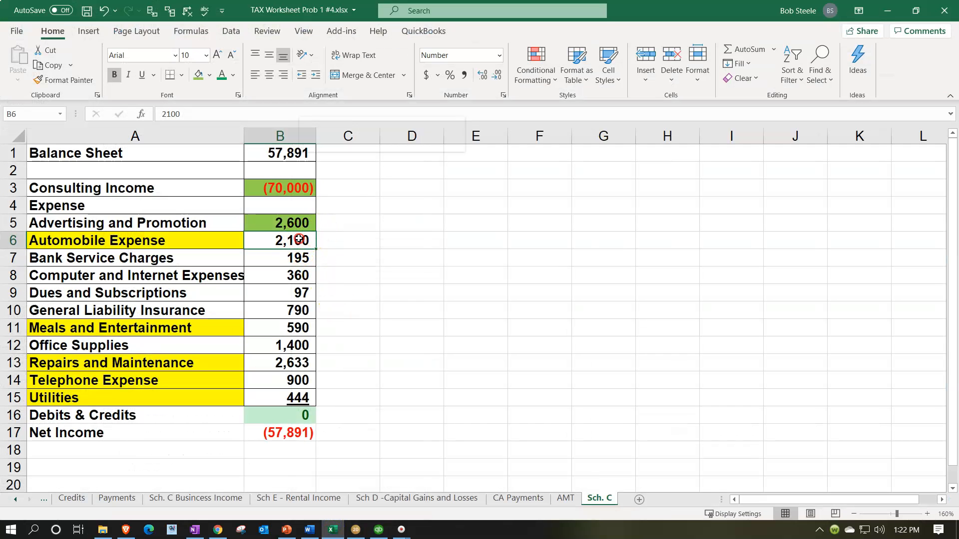
left_click(278, 240)
right_click(265, 240)
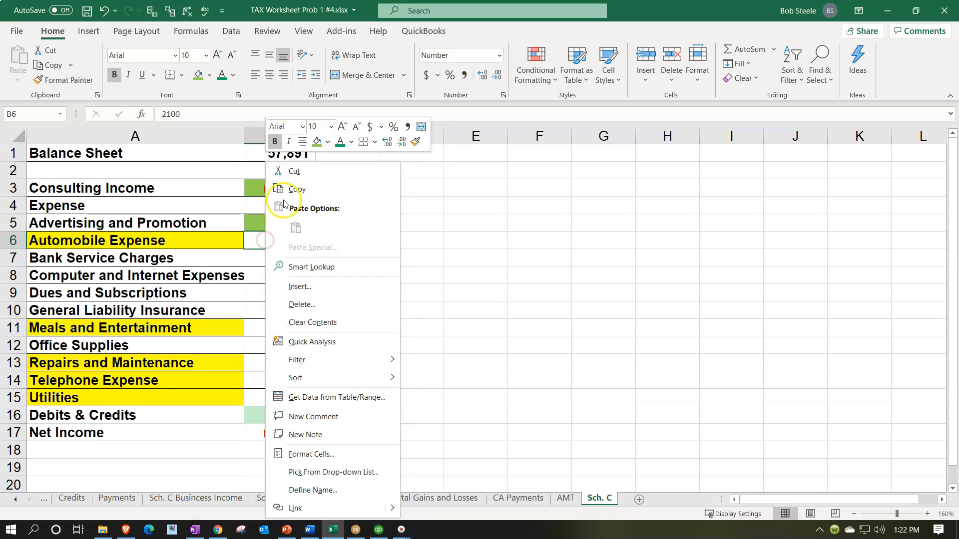
left_click(316, 141)
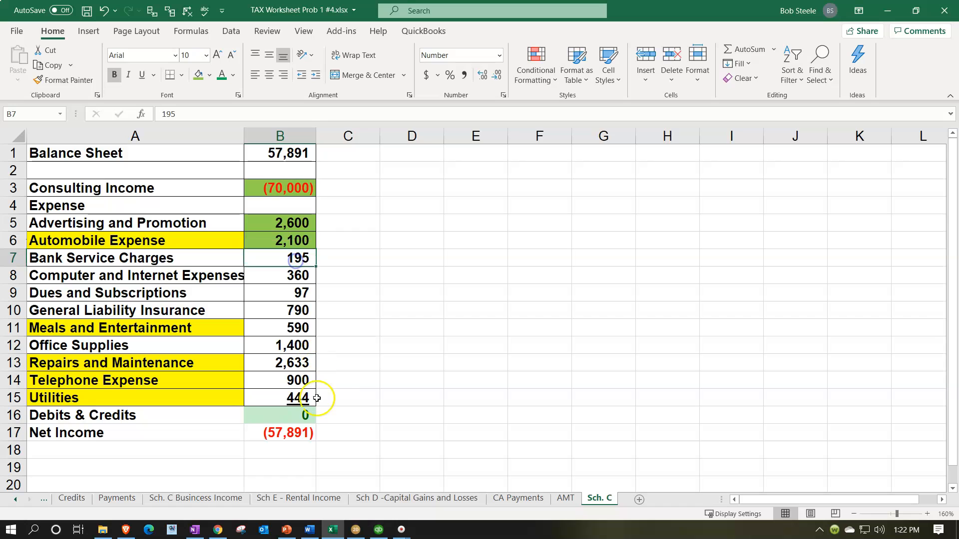
- Return to Lacerte and enter 195 as the federal Bank charges, checking the bank service charges in the Excel worksheet
left_click(332, 529)
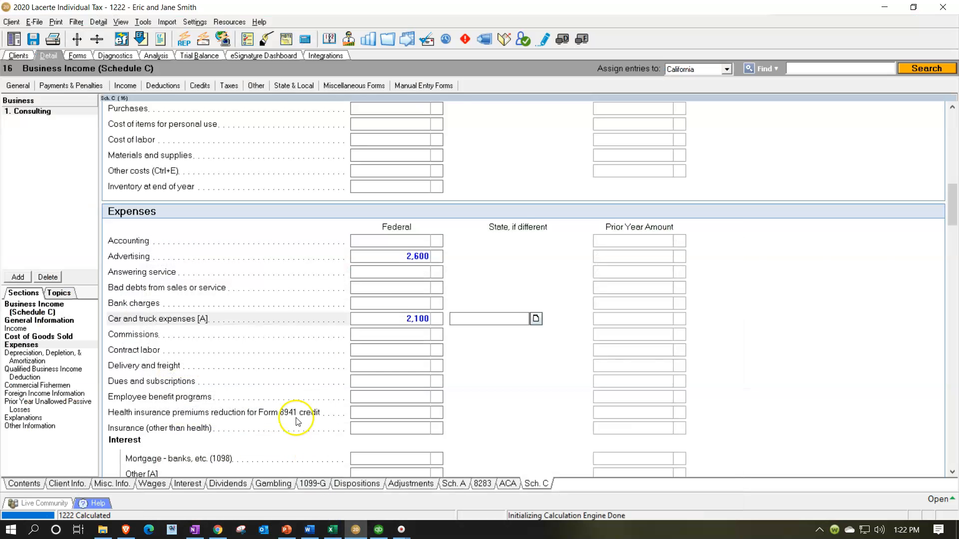
left_click(370, 303)
left_click(333, 529)
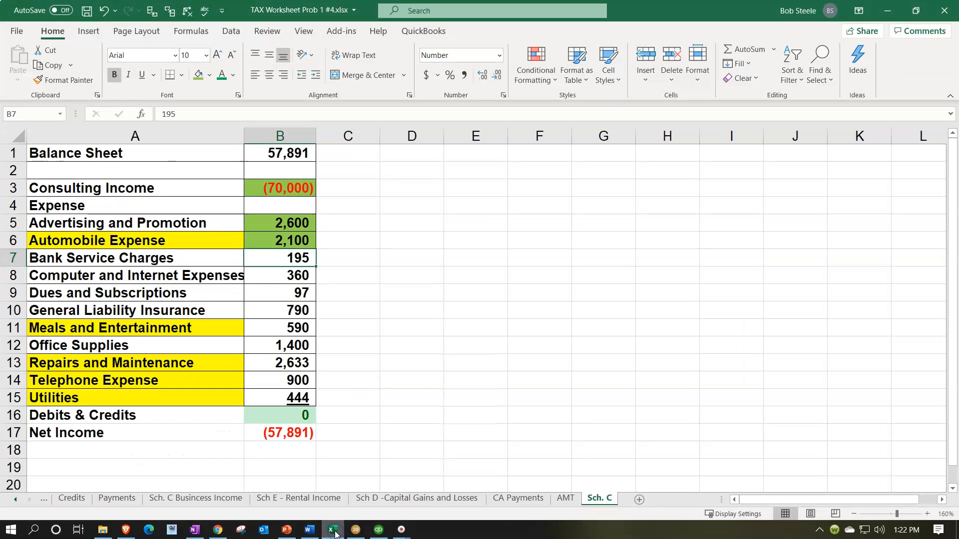
left_click(332, 529)
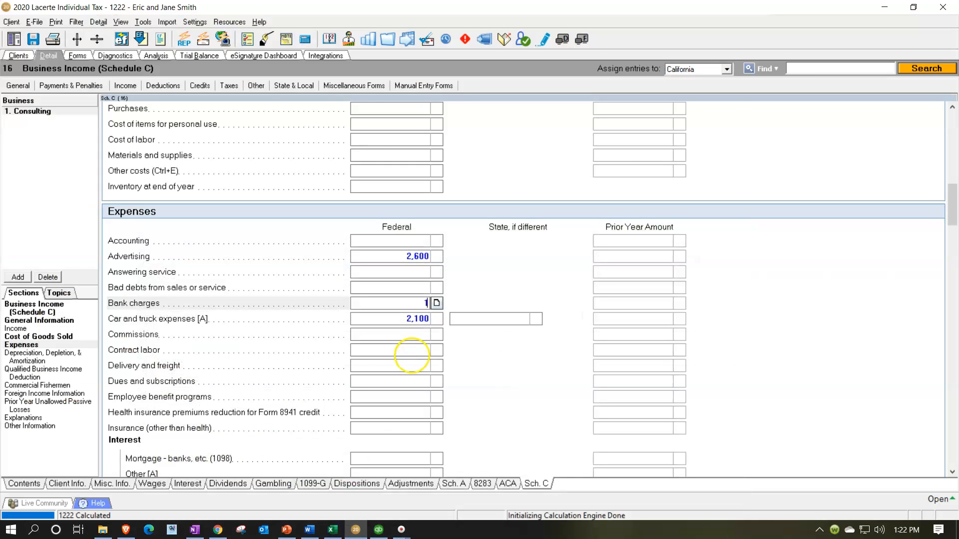
key("Return")
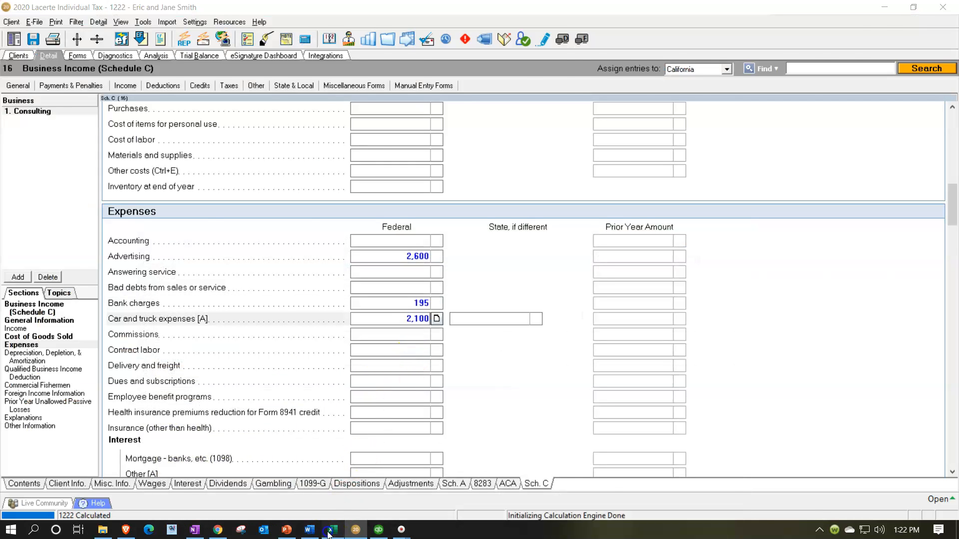
- Switch to Excel and fill the Bank Service Charges amount in cell B7 with green
left_click(333, 529)
right_click(294, 258)
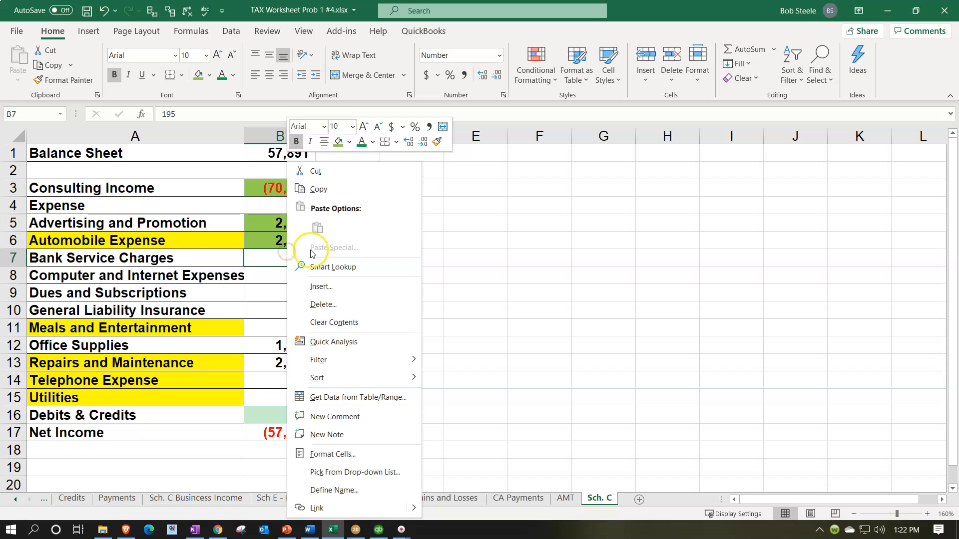
left_click(338, 142)
left_click(306, 274)
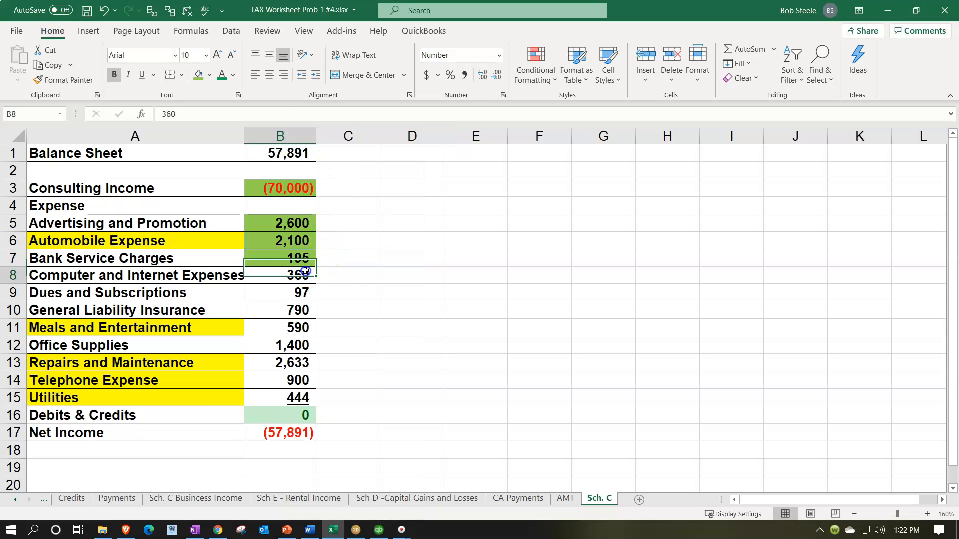
- Return to Lacerte and open the Other expenses breakdown at the end of the Schedule C Expenses section
left_click(356, 529)
scroll(378, 386, "down", 12)
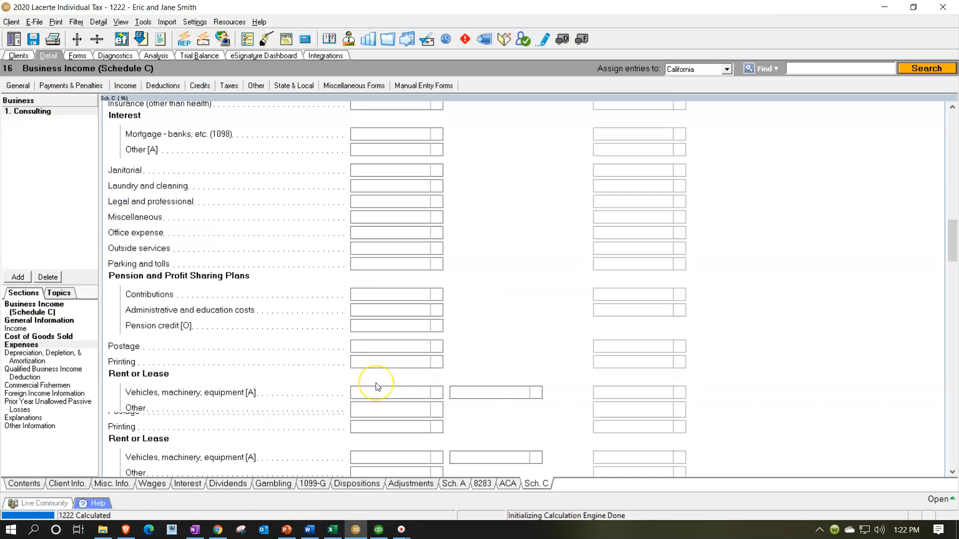
scroll(378, 386, "down", 10)
left_click(436, 281)
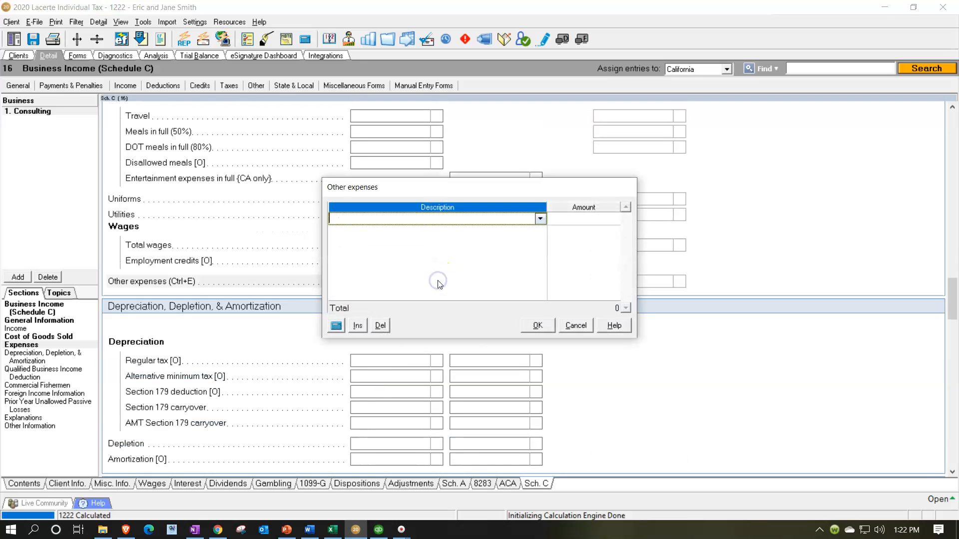
- Switch to Excel and copy the text "Computer and Internet Expenses" from cell A8
left_click(332, 529)
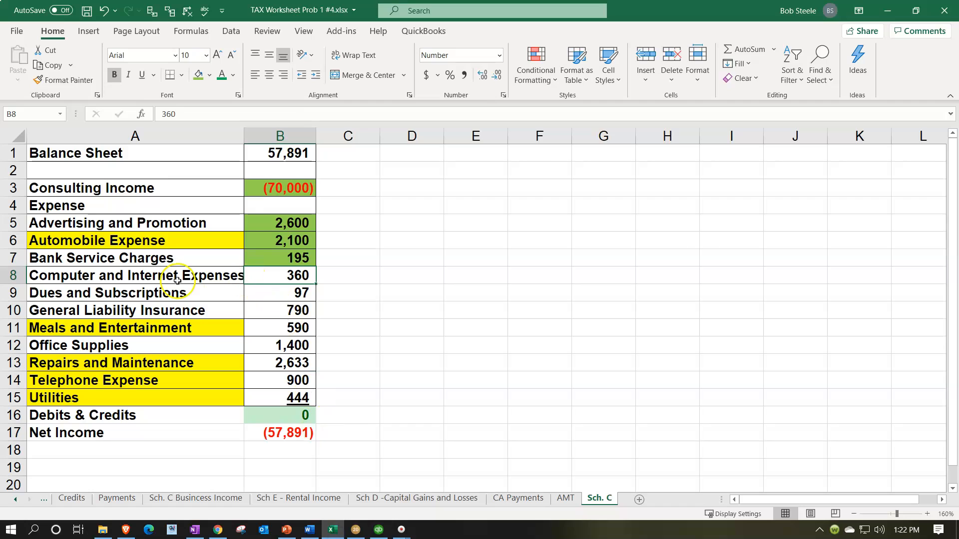
double_click(92, 279)
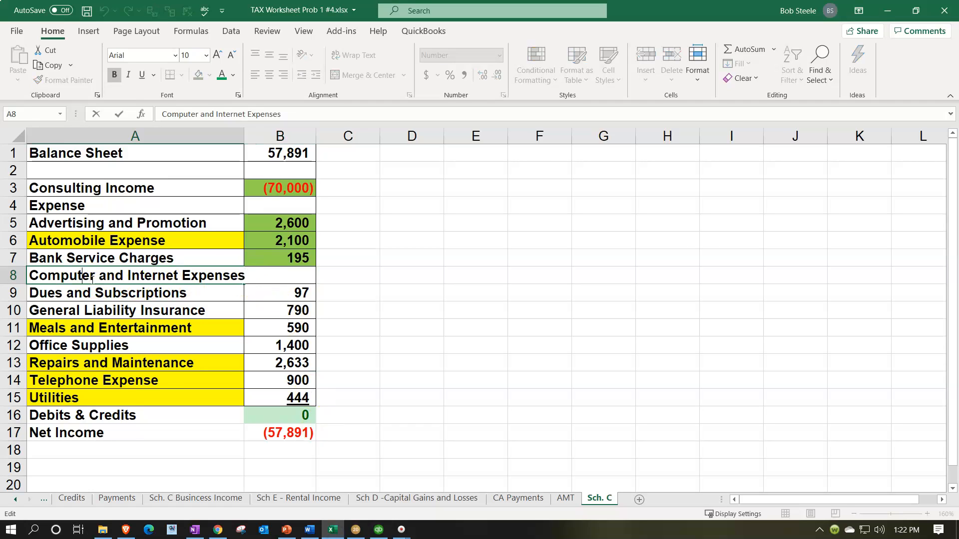
key("shift+Right")
key("shift+Right")
key("shift+Right")
key("shift+Right")
key("shift+Right")
key("shift+Right")
key("shift+Right")
key("shift+Right")
key("shift+Right")
key("shift+Right")
key("shift+Right")
key("shift+Right")
key("shift+Right")
key("shift+Right")
key("shift+Right")
key("shift+Right")
key("shift+Right")
key("shift+Right")
key("shift+Right")
key("shift+Right")
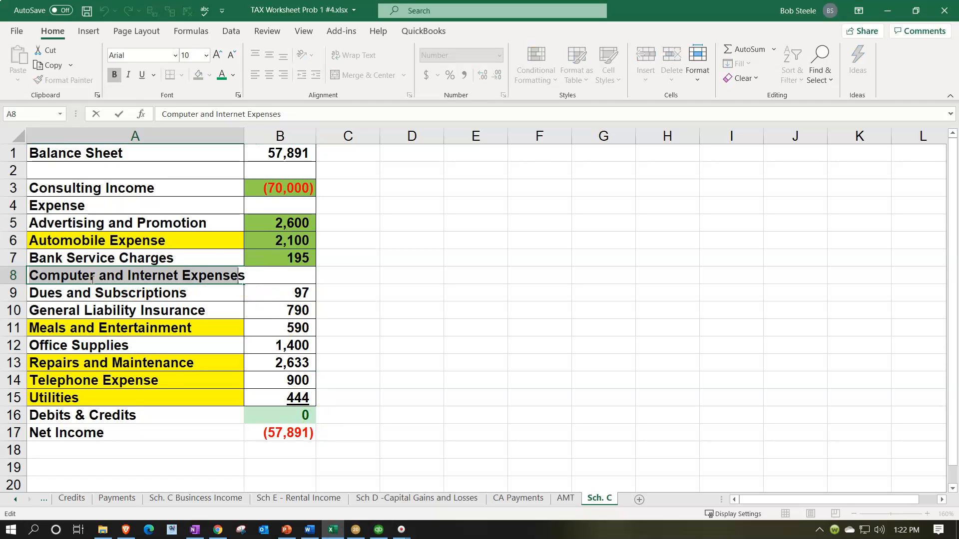
left_click(403, 306)
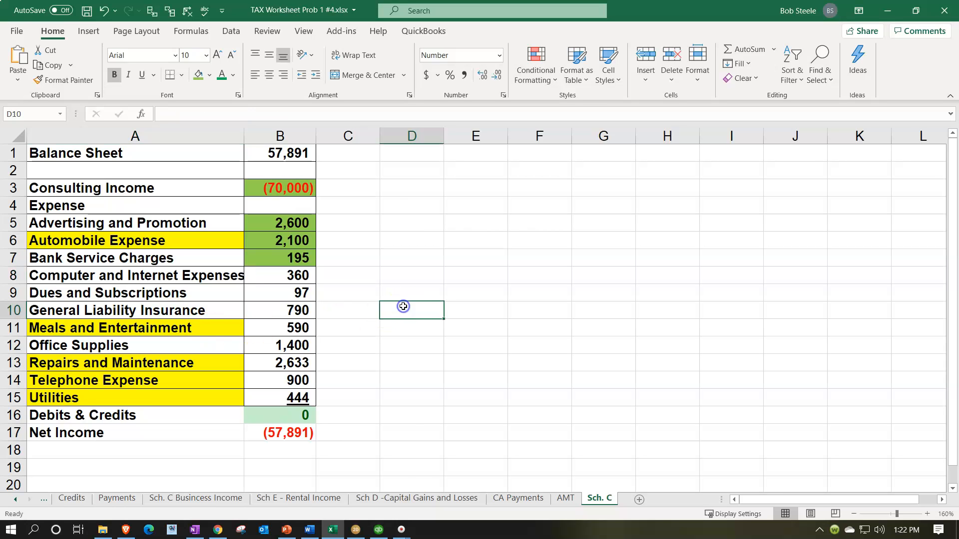
- Return to Lacerte and add Computer and Internet Expenses with an amount of 360 to the Other expenses list
left_click(356, 529)
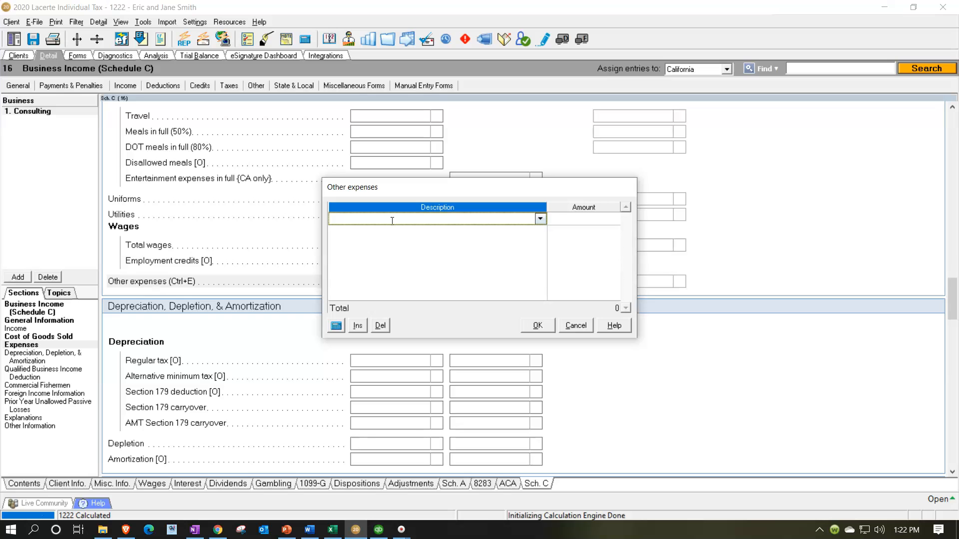
type("Computer and Internet Expenses")
key("Tab")
type("360")
left_click(537, 325)
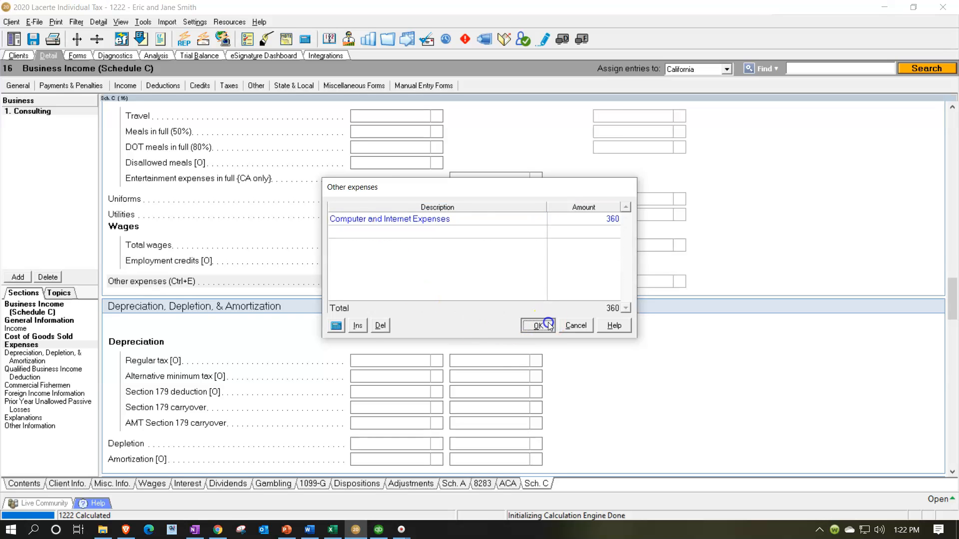
- Switch to Excel and fill the Computer and Internet Expenses amount in cell B8 with green
left_click(333, 529)
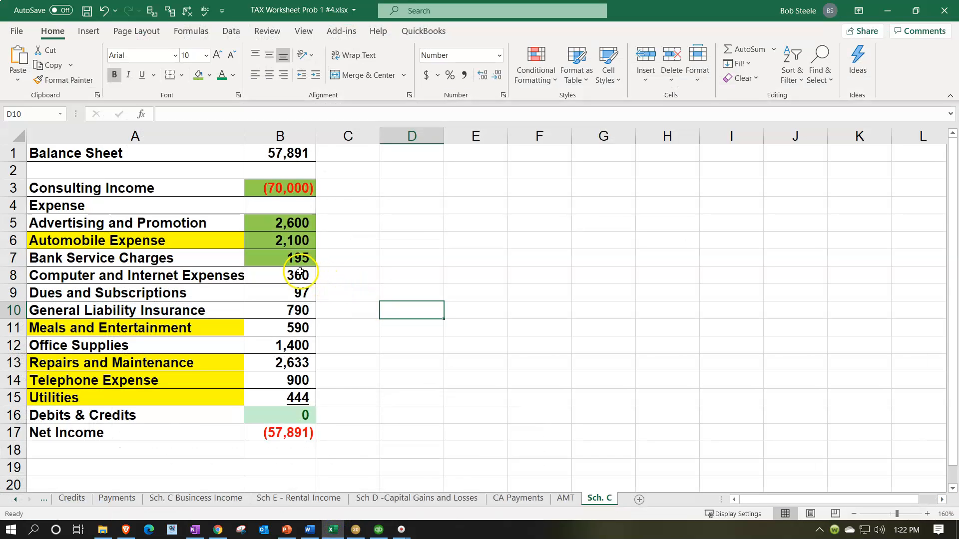
right_click(300, 273)
left_click(352, 141)
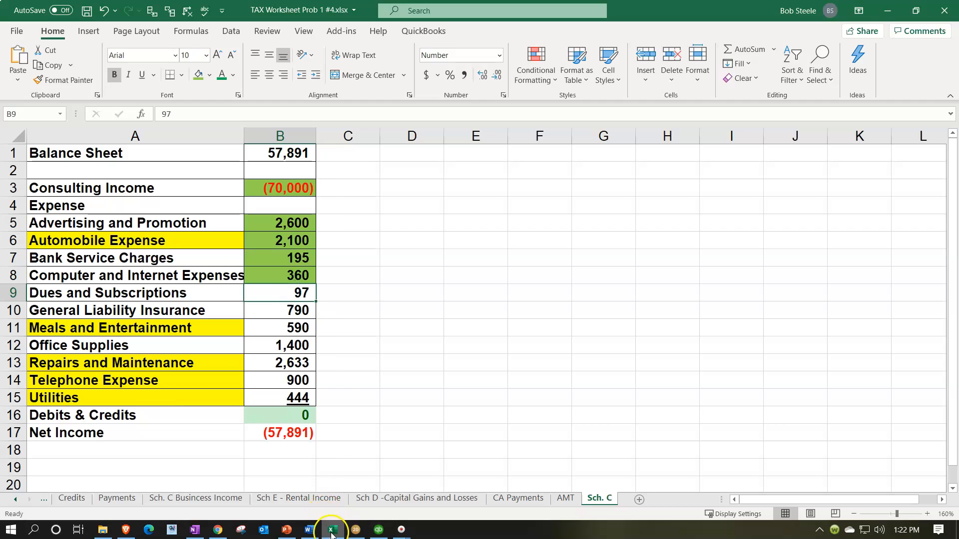
- Return to Lacerte and enter 97 as the federal Dues and subscriptions expense, checking the amount in the Excel worksheet
left_click(356, 529)
scroll(231, 349, "up", 10)
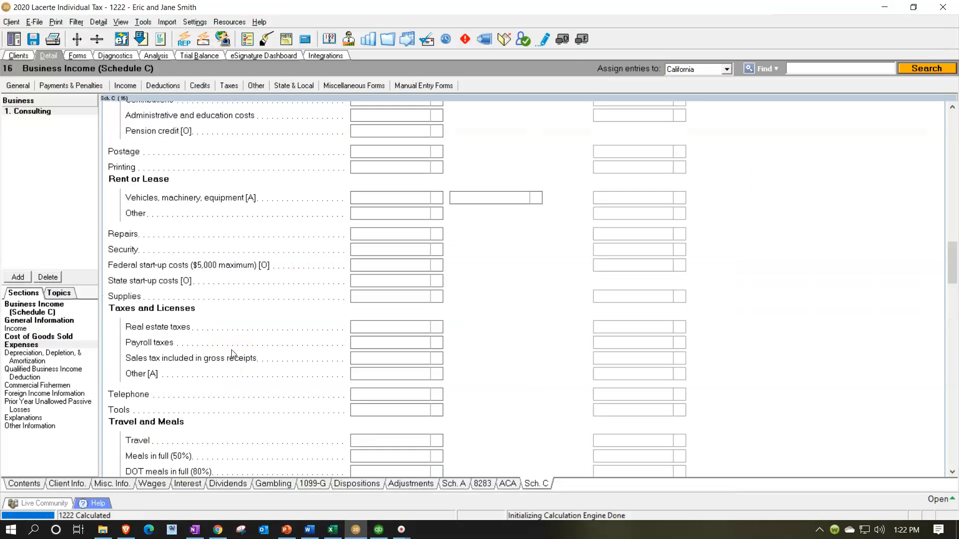
scroll(232, 354, "up", 5)
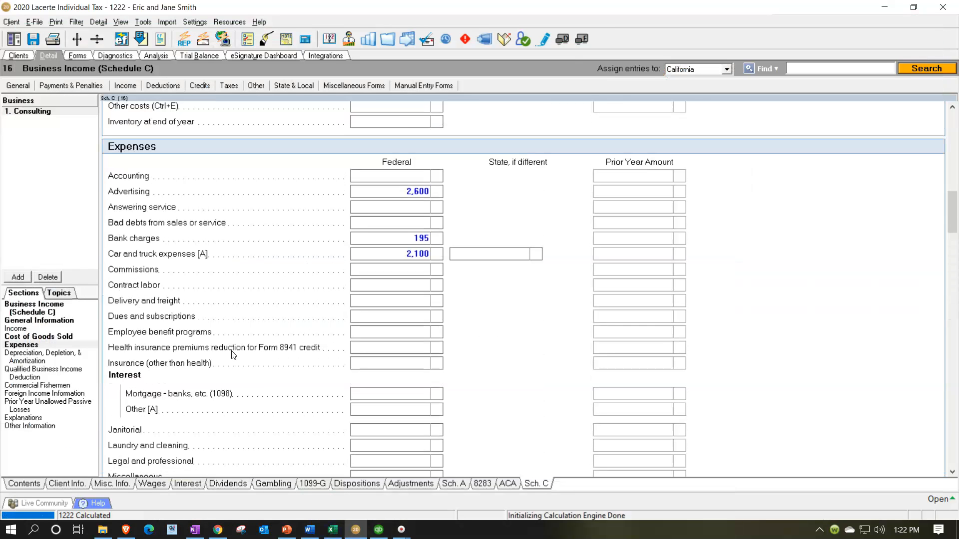
left_click(364, 315)
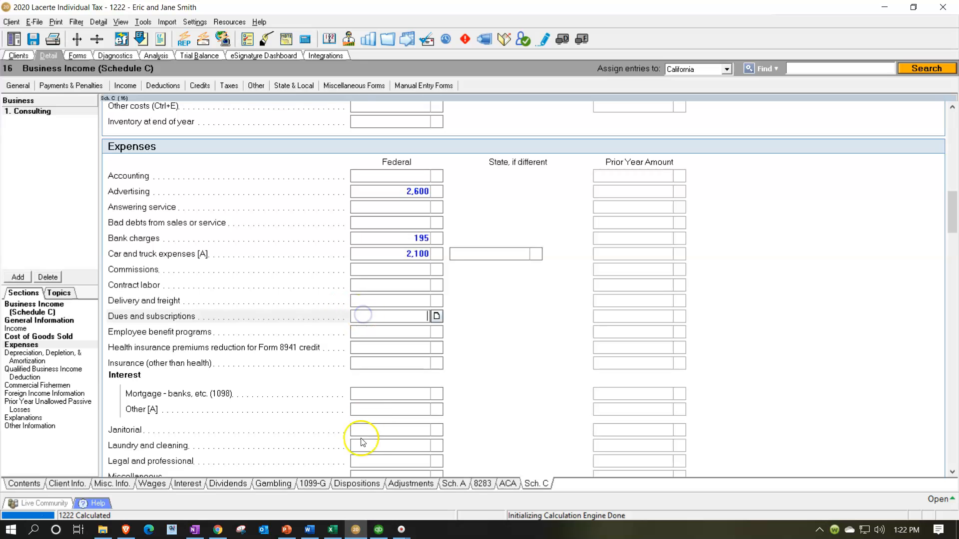
left_click(332, 530)
left_click(356, 529)
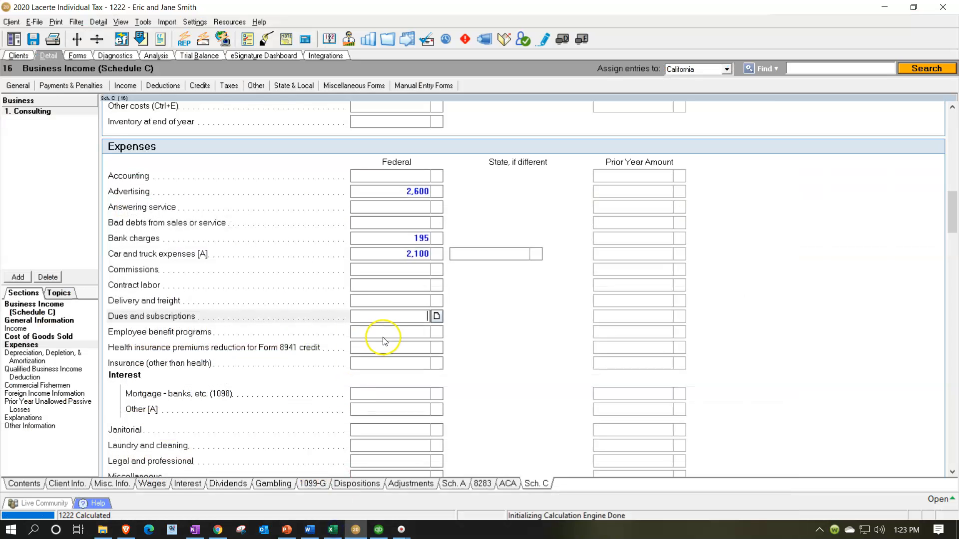
type("97")
left_click(378, 327)
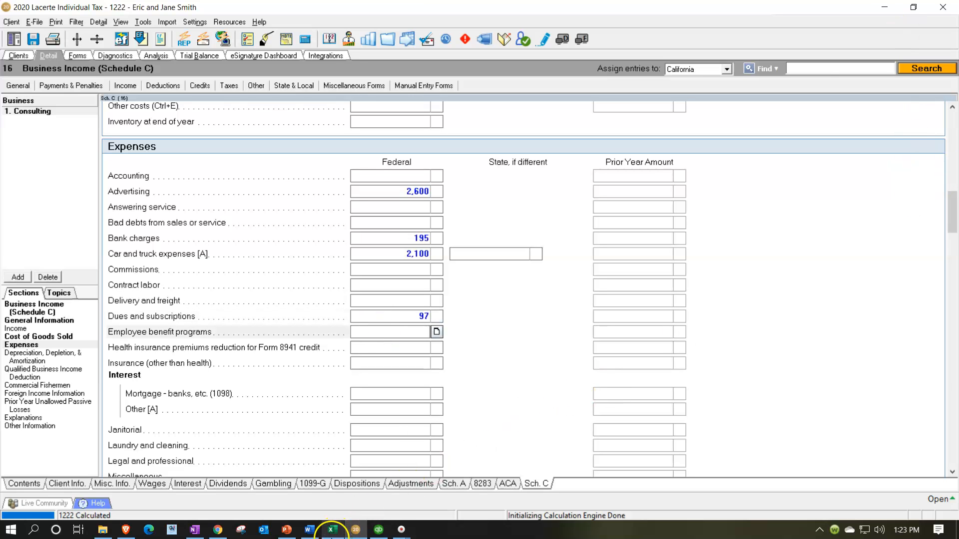
- Switch to Excel and fill the Dues and Subscriptions amount in cell B9 with green
left_click(332, 530)
right_click(298, 298)
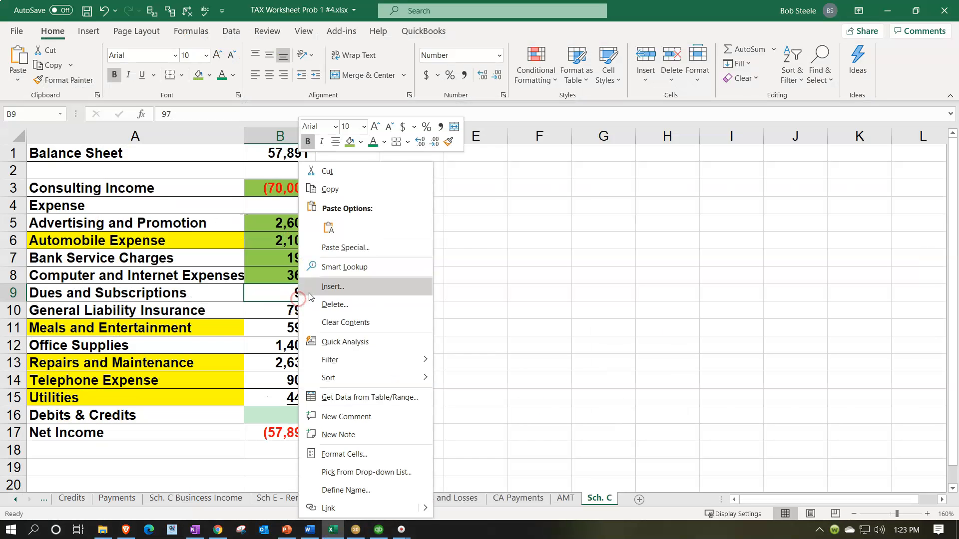
left_click(350, 142)
left_click(304, 308)
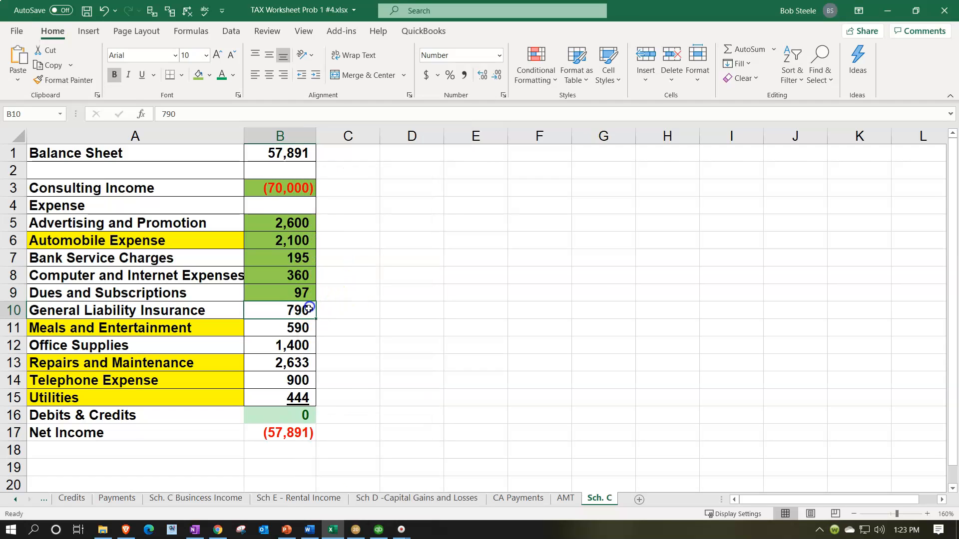
- Return to Lacerte and enter 790 as the federal Insurance (other than health) expense
left_click(333, 528)
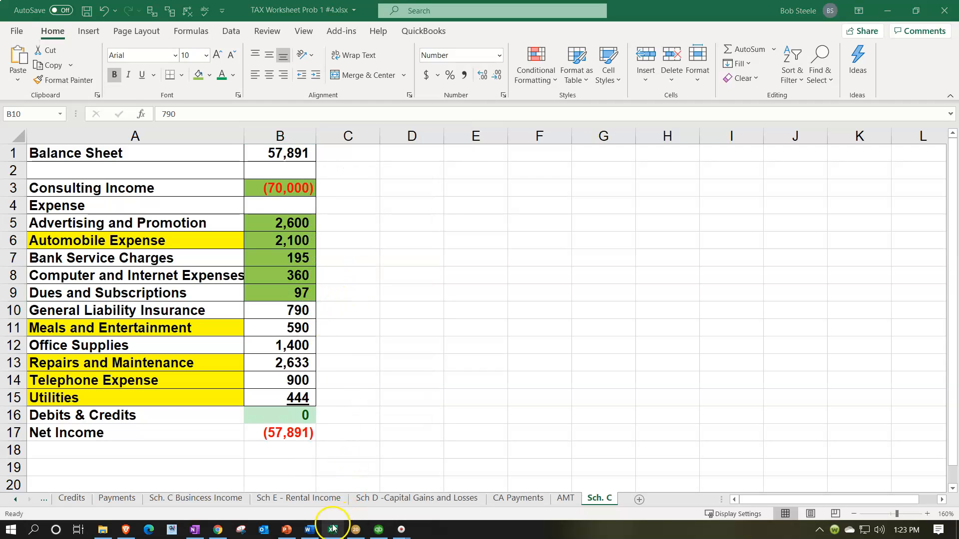
left_click(333, 530)
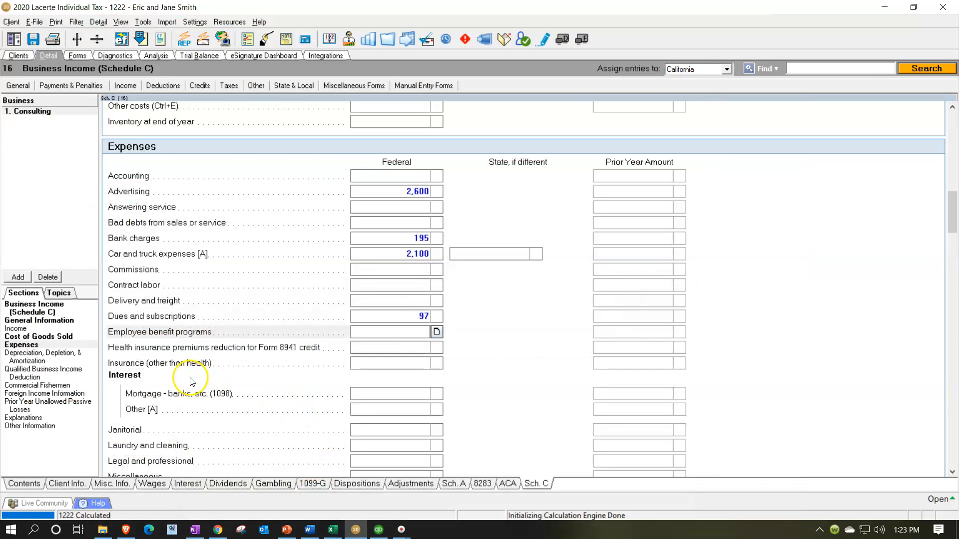
left_click(324, 290)
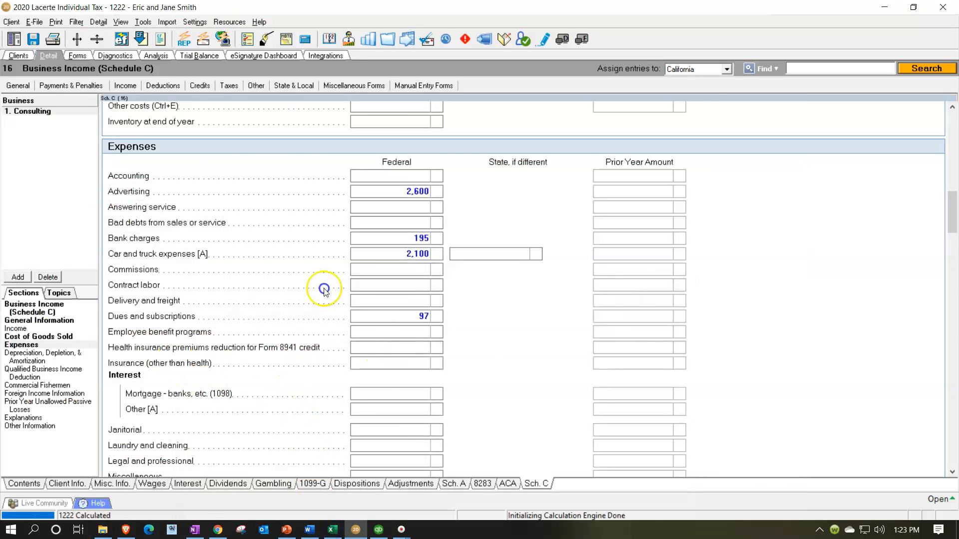
left_click(405, 360)
key("Tab")
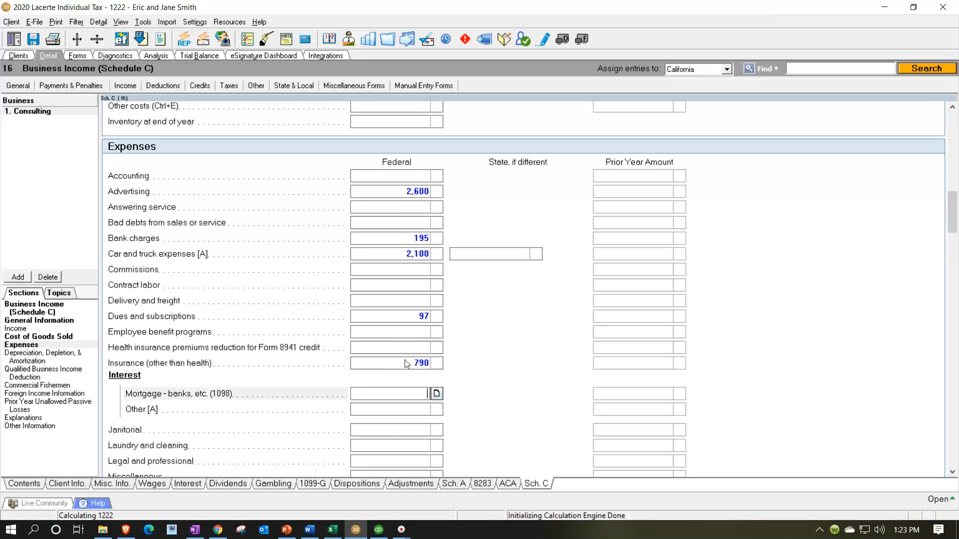
- Switch to Excel and fill the General Liability Insurance amount in cell B10 with green
left_click(333, 532)
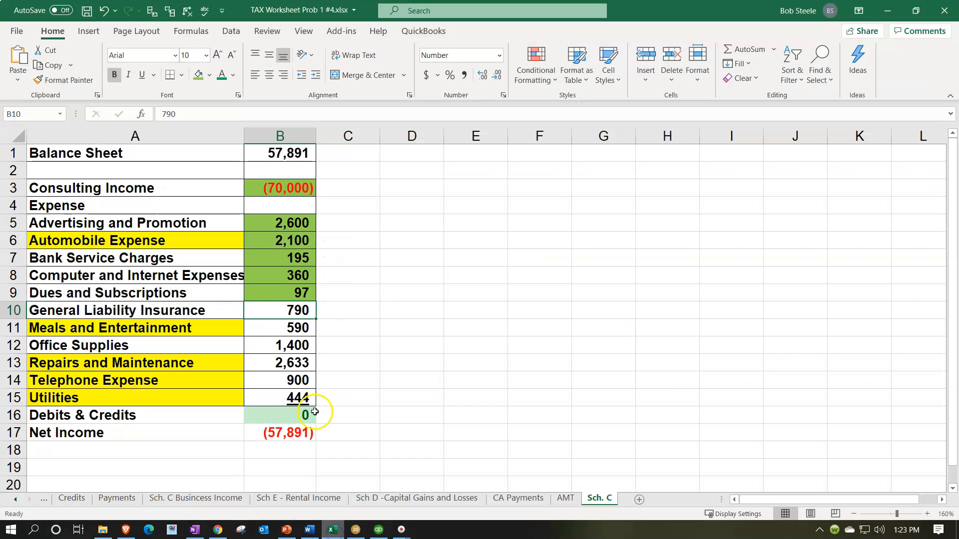
right_click(272, 310)
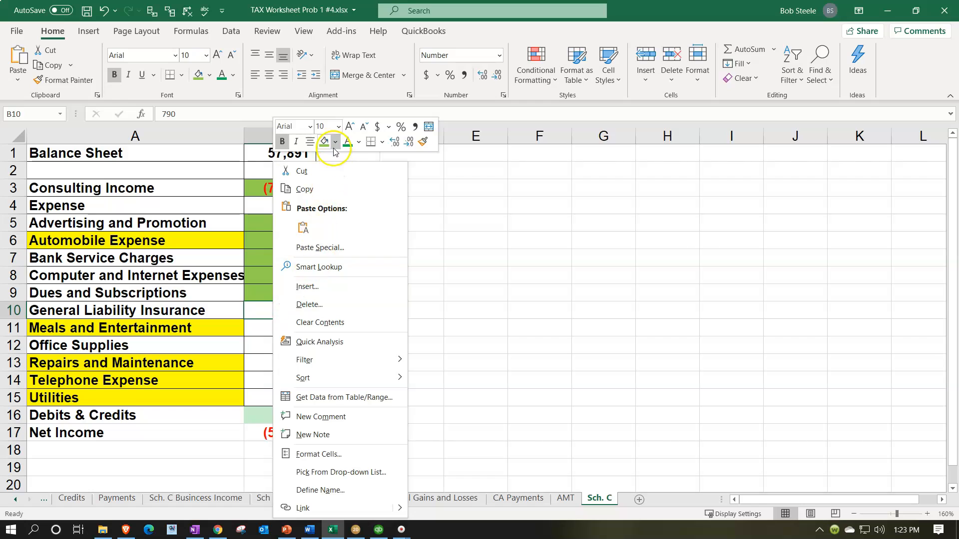
key("Escape")
left_click(301, 327)
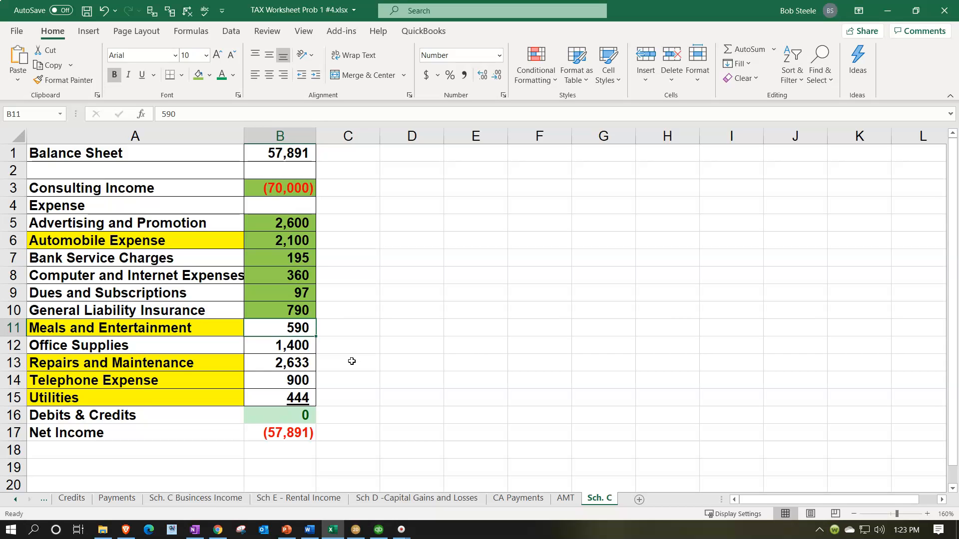
- Return to Lacerte and enter 590 as the federal Meals in full (50%) expense, checking the amount in the Excel worksheet
left_click(356, 531)
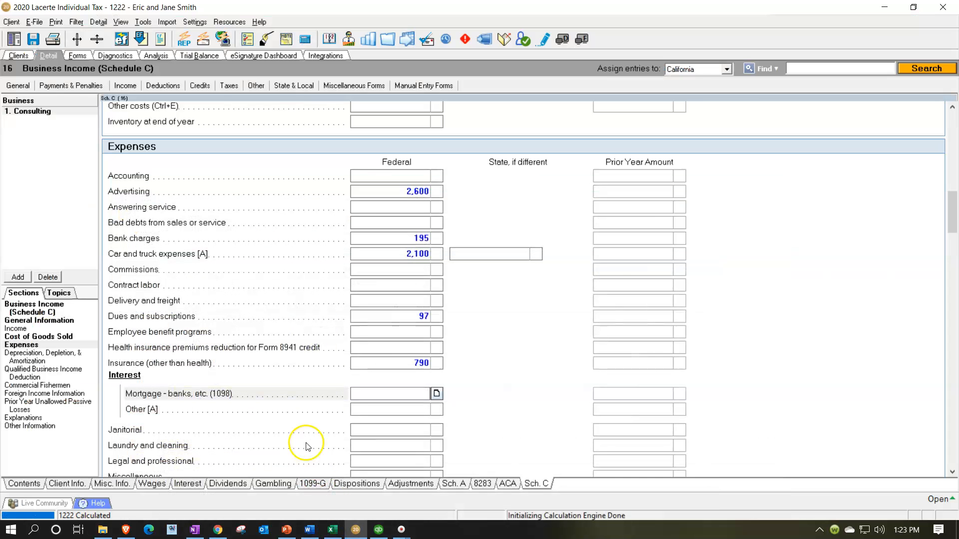
scroll(297, 401, "down", 5)
scroll(298, 401, "down", 6)
scroll(297, 401, "up", 7)
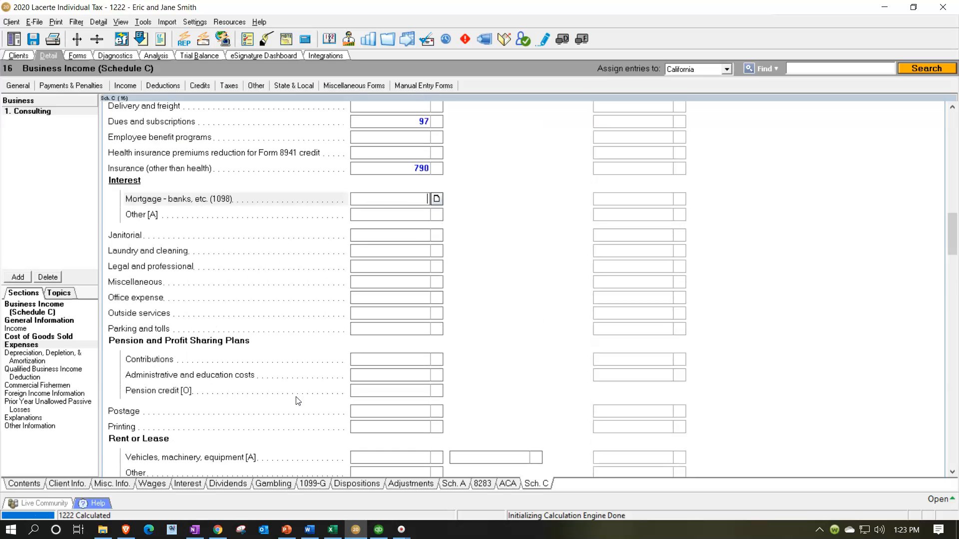
scroll(298, 400, "up", 3)
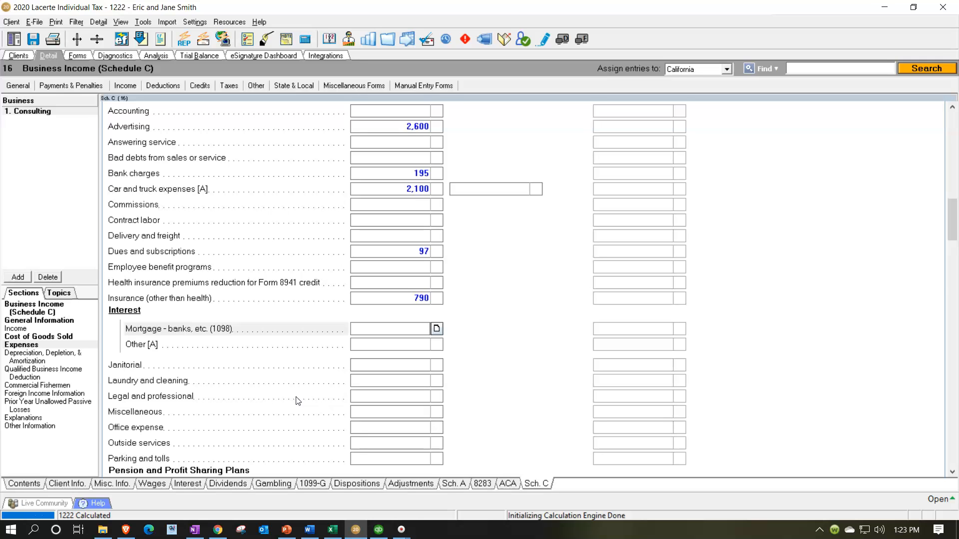
scroll(297, 400, "down", 5)
left_click(388, 392)
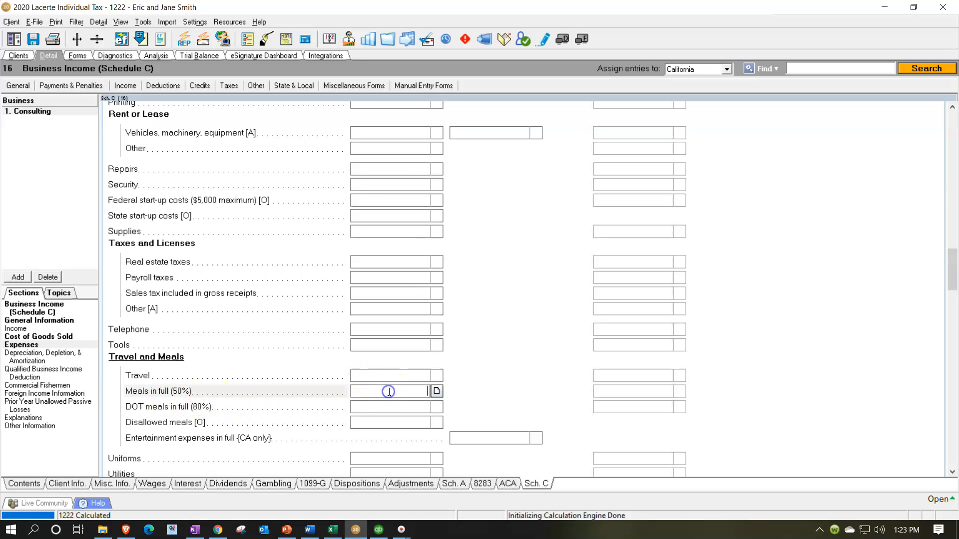
left_click(333, 530)
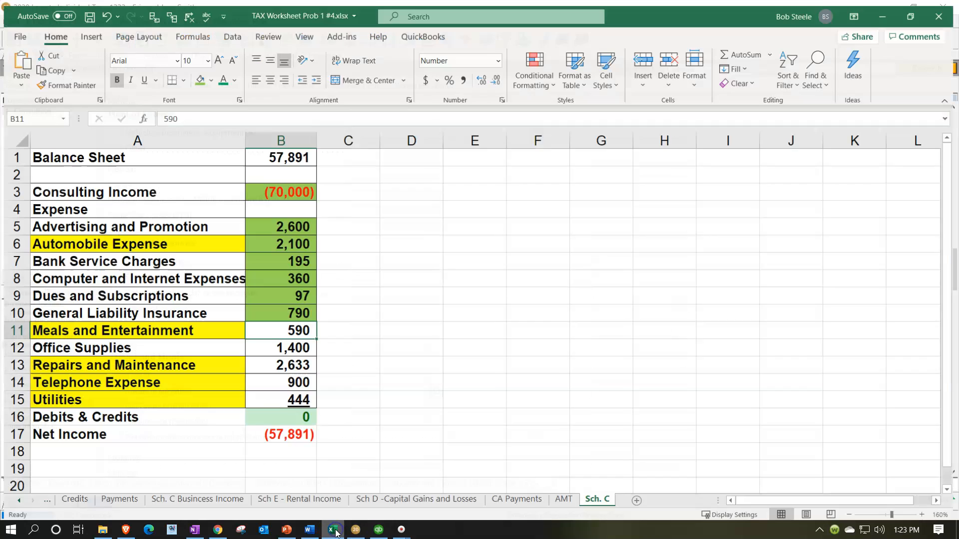
left_click(335, 533)
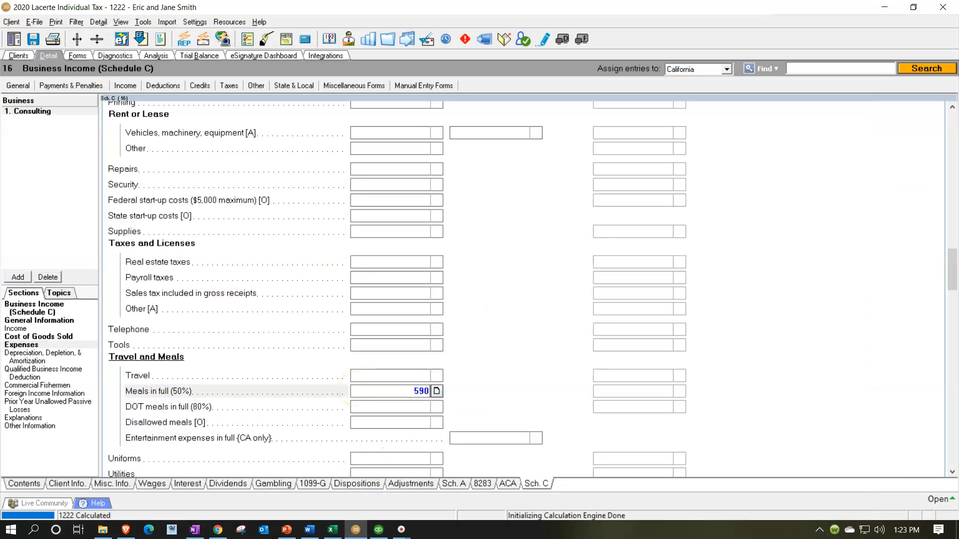
key("Return")
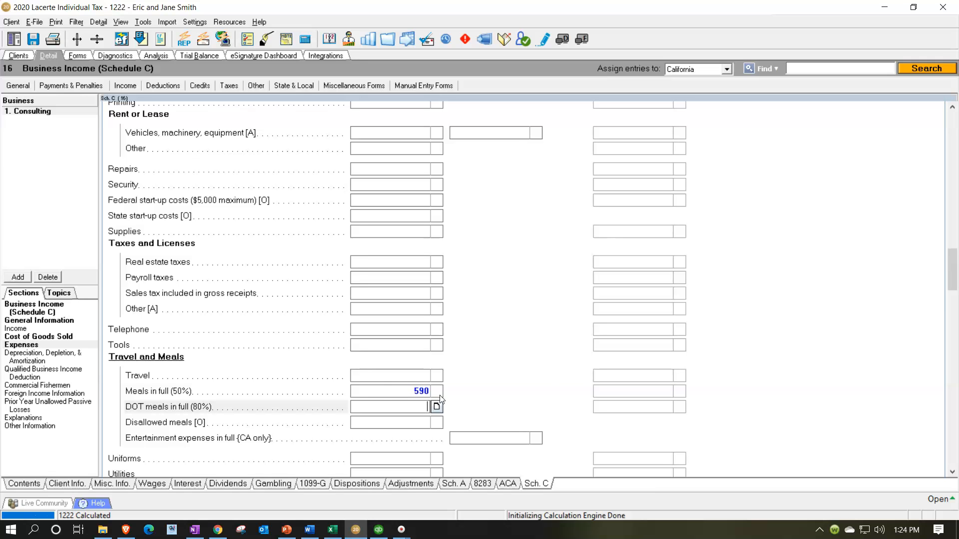
- Add Meals with an amount of 590 to the Other expenses list and clear the federal Meals in full (50%) amount
scroll(391, 388, "down", 4)
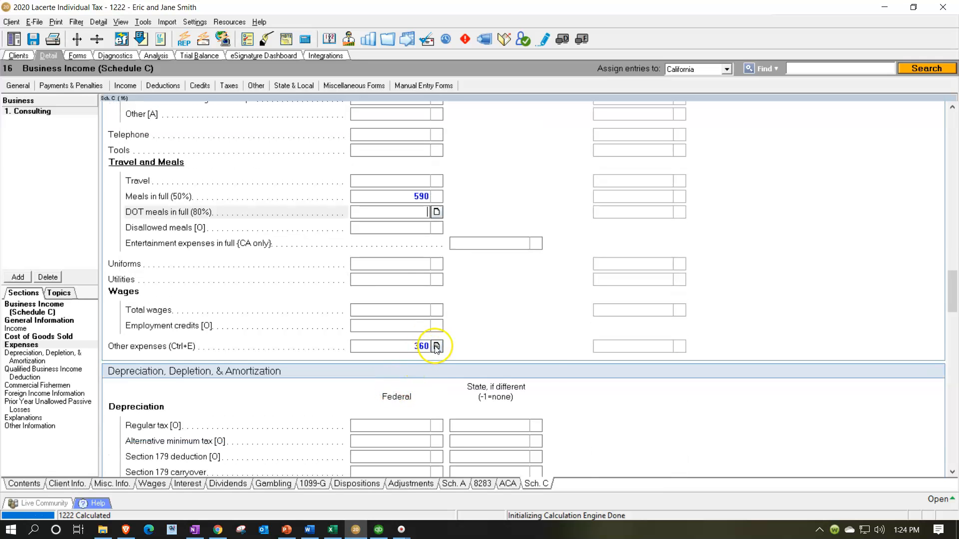
left_click(436, 346)
left_click(361, 232)
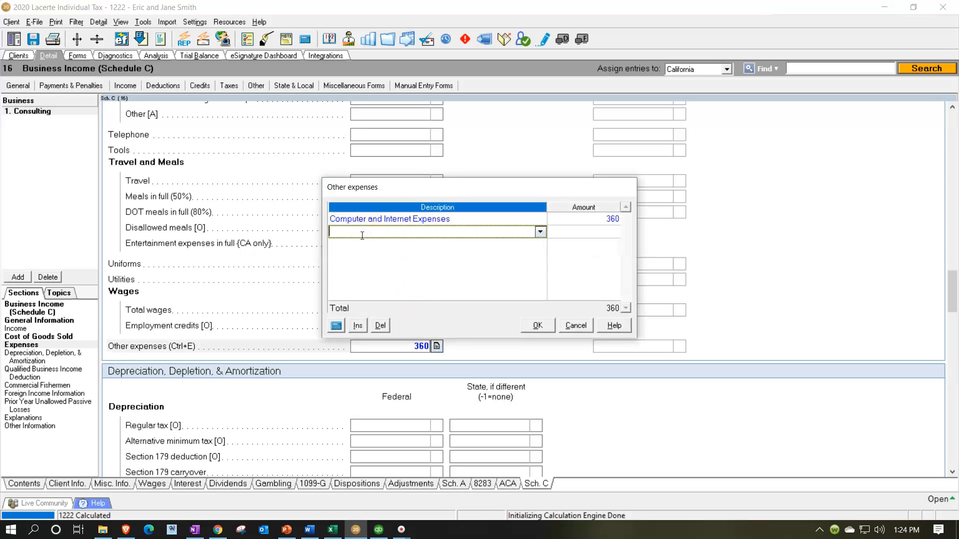
left_click_drag(435, 186, 574, 235)
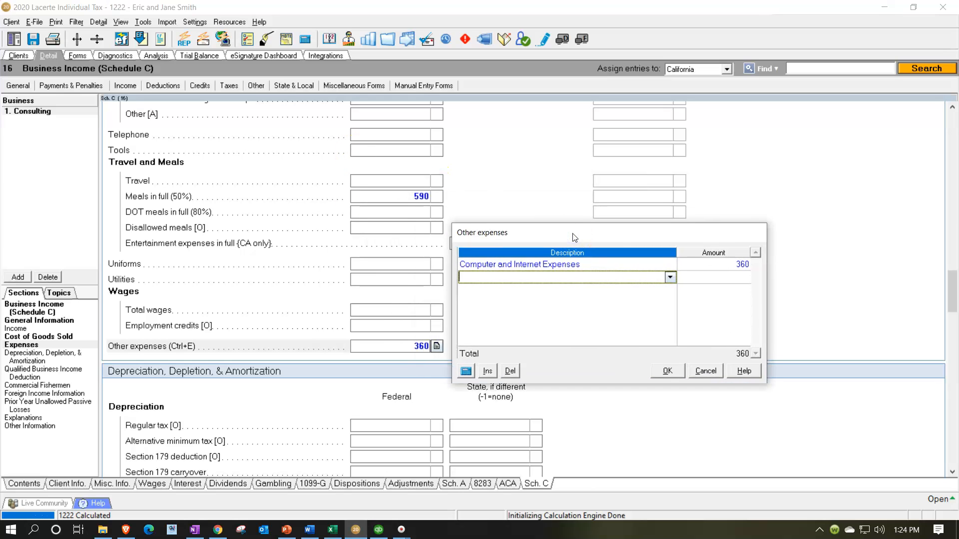
type("Me")
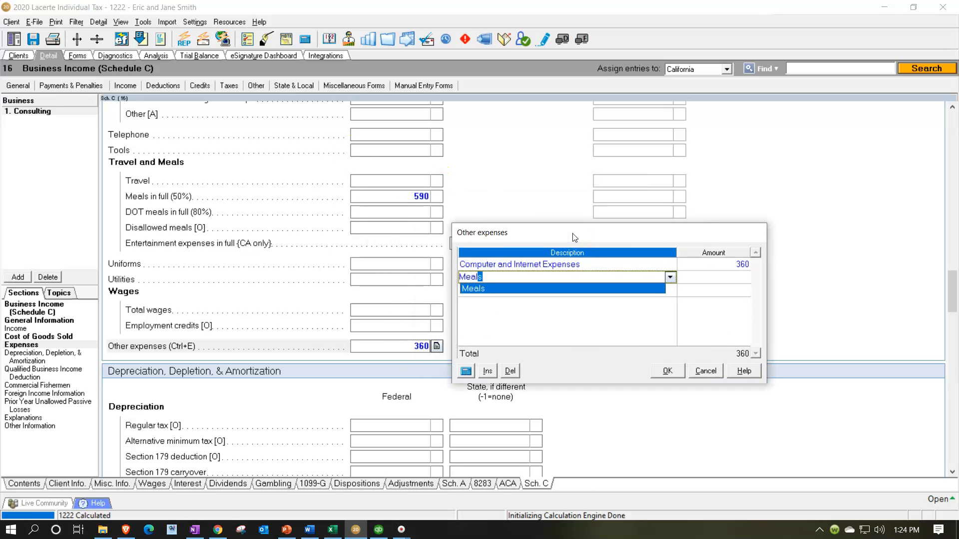
type("al")
key("Tab")
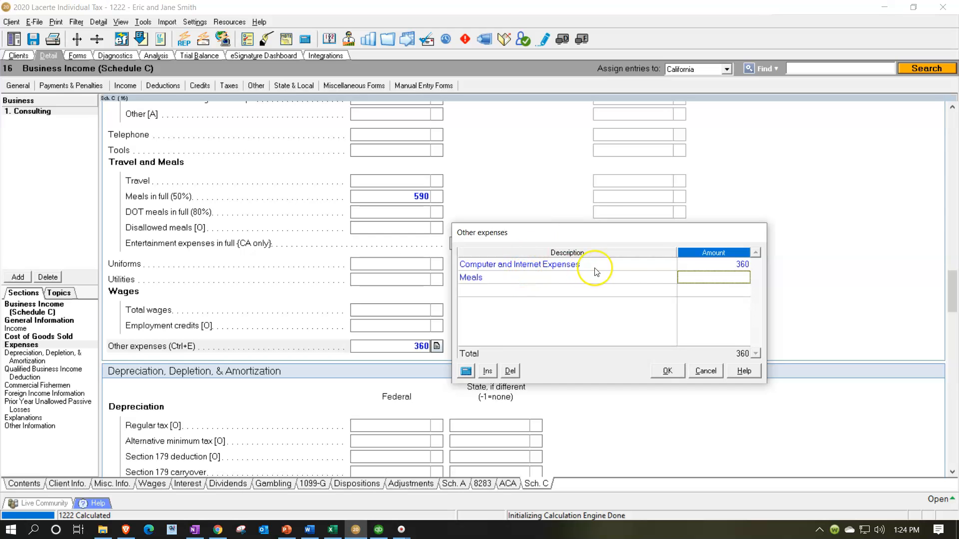
type("590")
key("Tab")
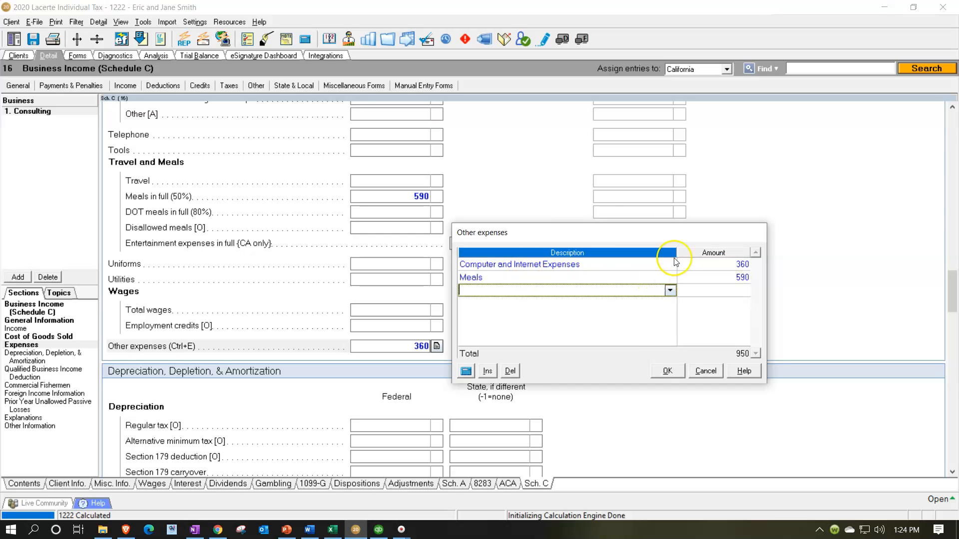
left_click(668, 371)
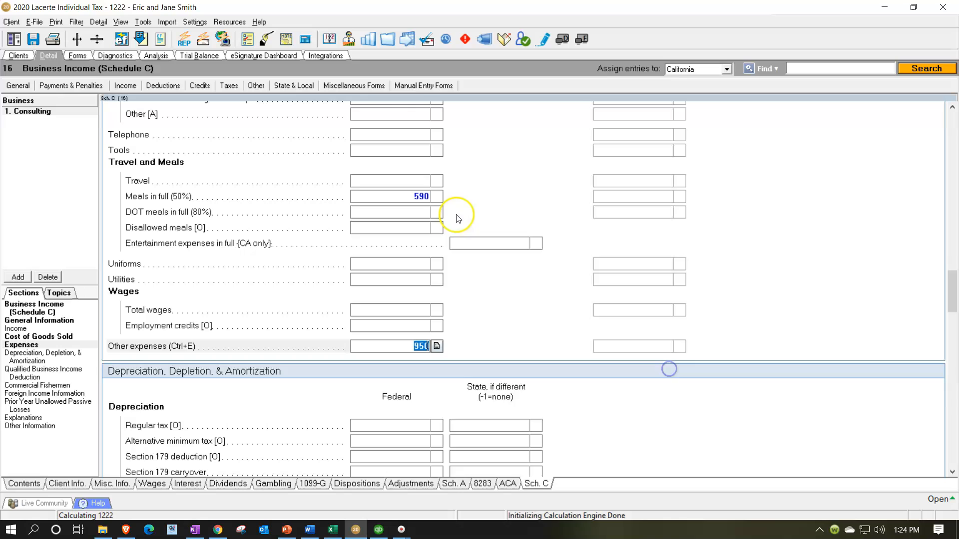
left_click(403, 196)
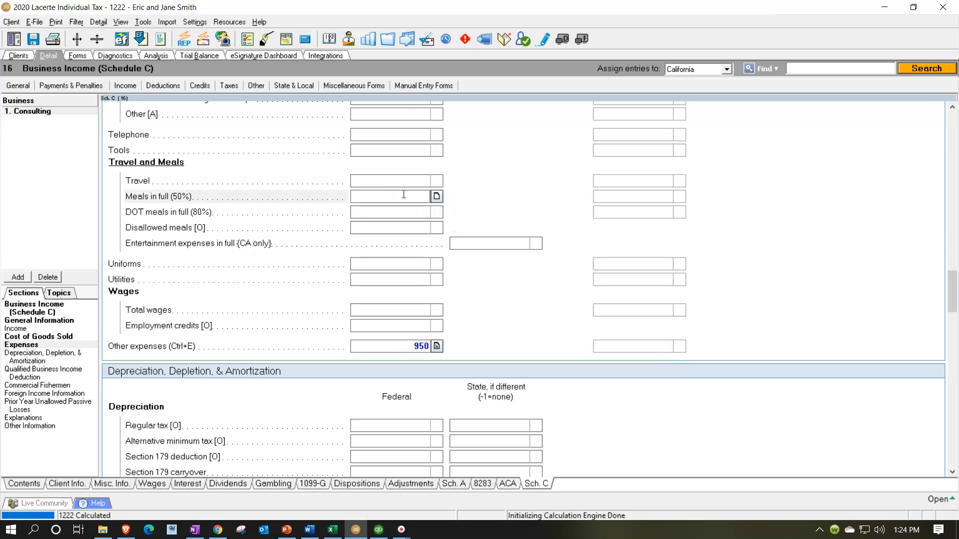
key("Tab")
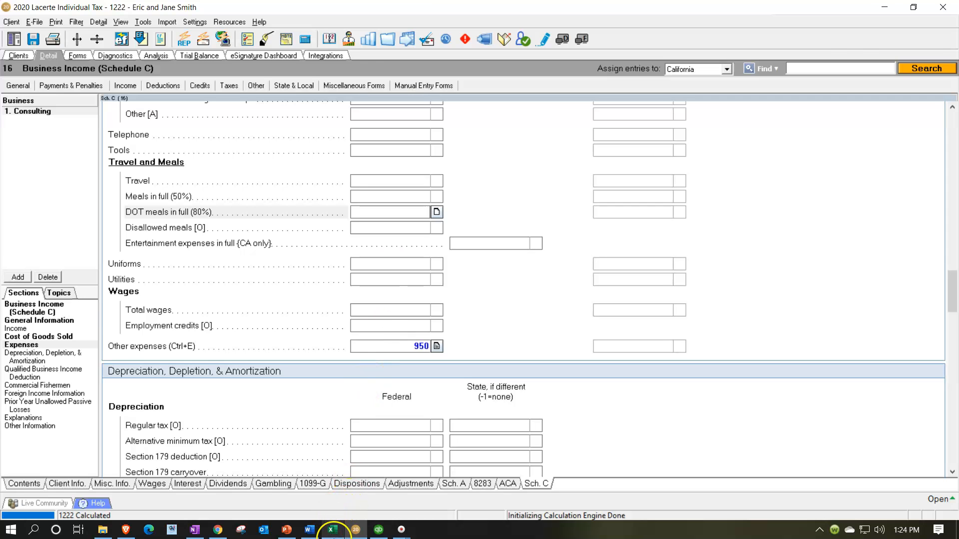
- Switch to Excel and fill the Meals and Entertainment amount in cell B11 with green
left_click(330, 530)
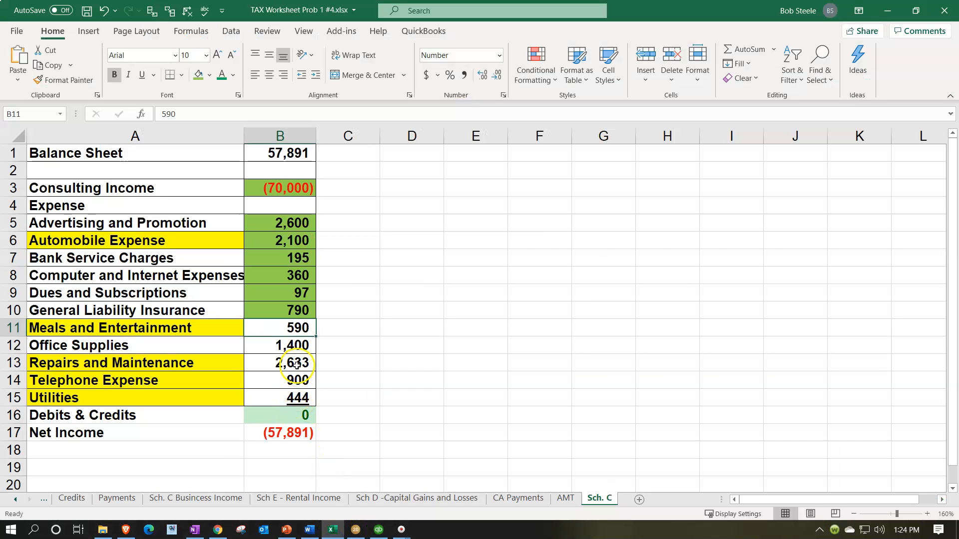
left_click(295, 433)
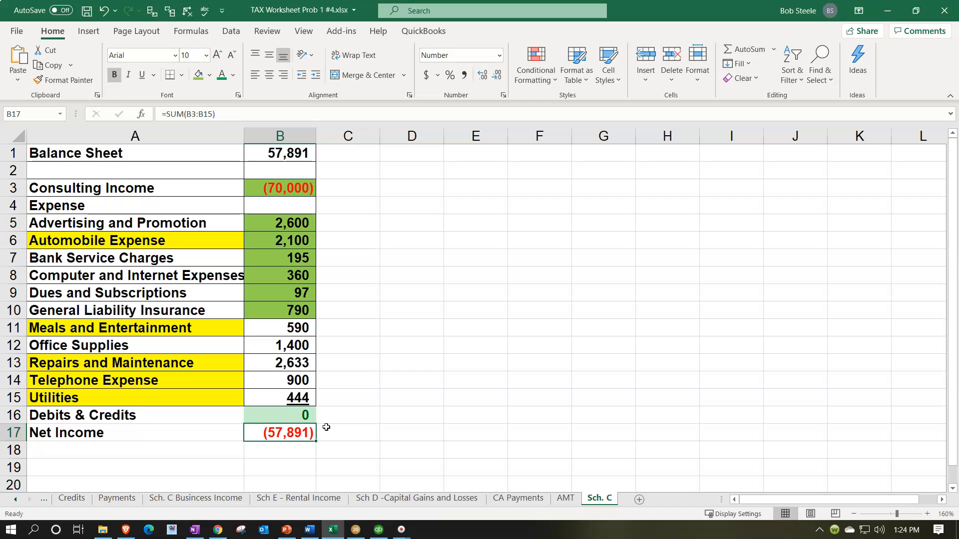
right_click(285, 323)
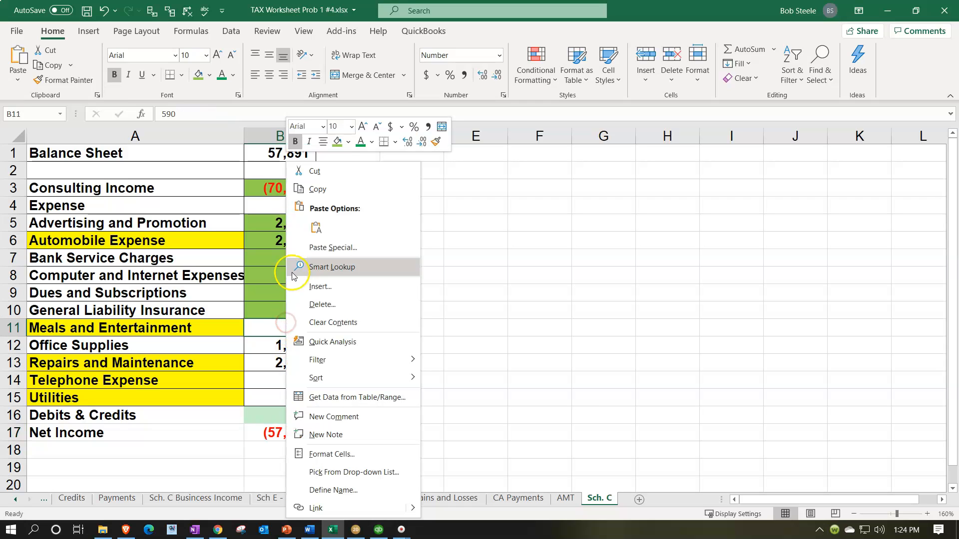
left_click(337, 142)
left_click(287, 344)
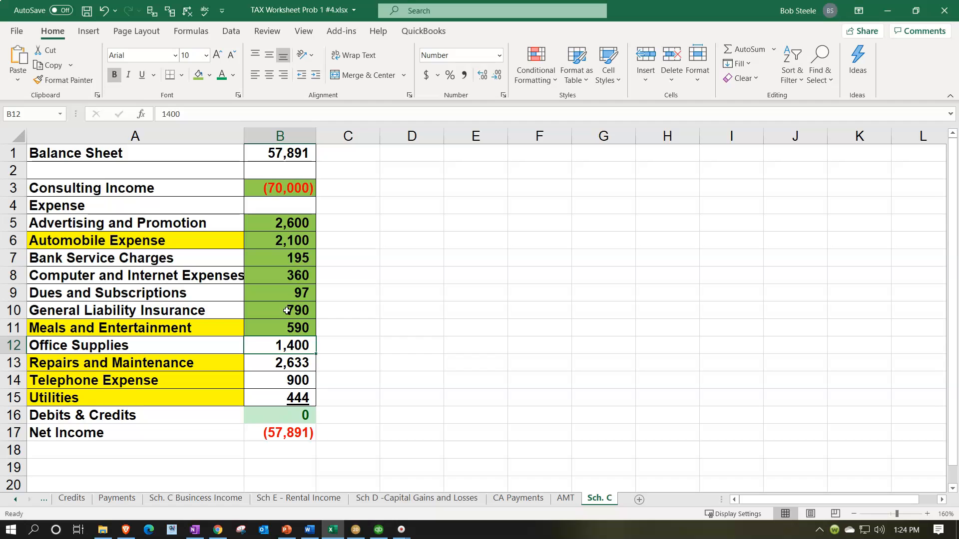
- Return to Lacerte and enter 1,400 as the federal Supplies expense, checking the amount in the Excel worksheet
left_click(356, 529)
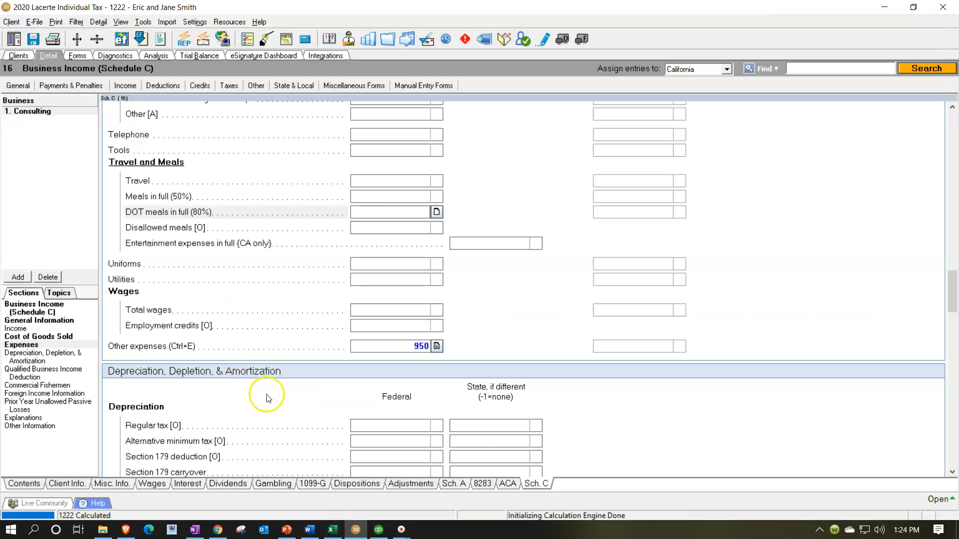
scroll(249, 359, "up", 5)
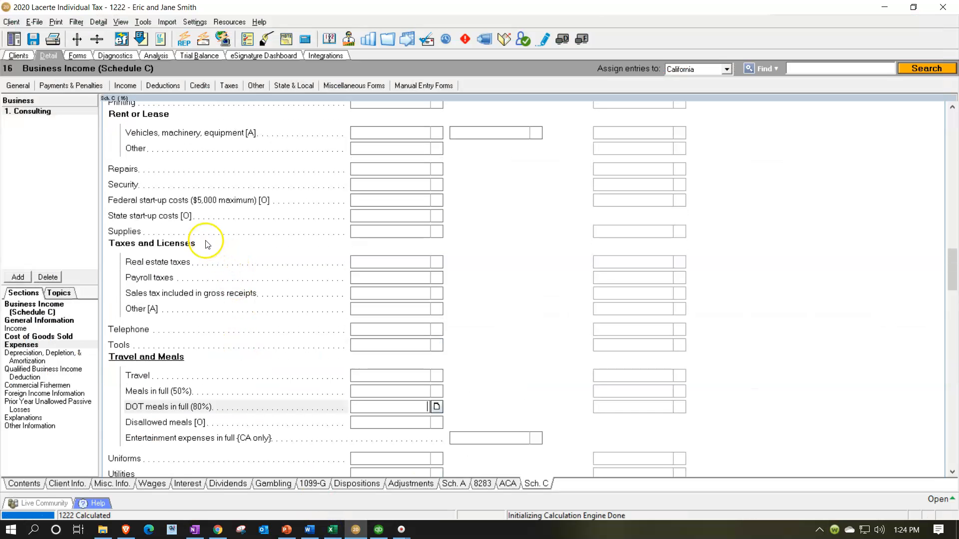
scroll(207, 245, "up", 3)
left_click(355, 296)
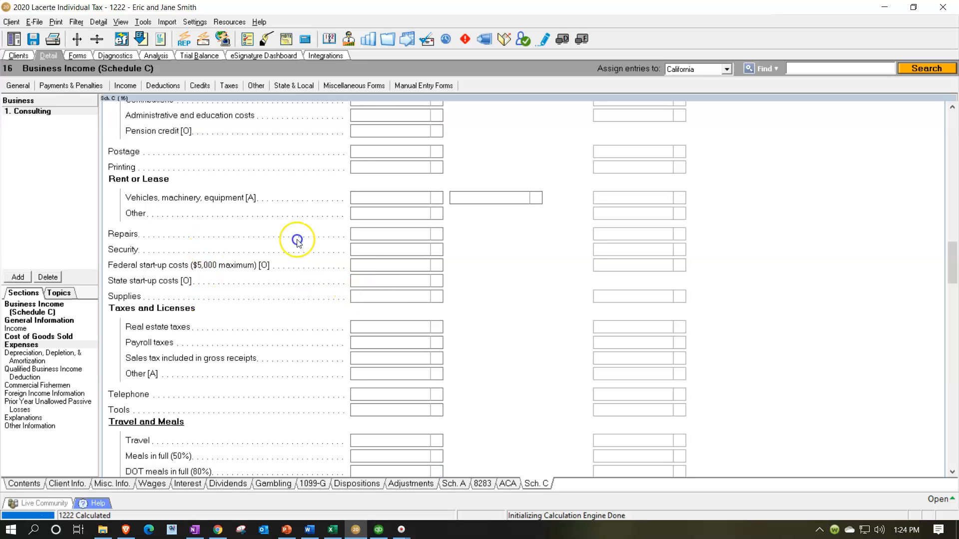
left_click(332, 530)
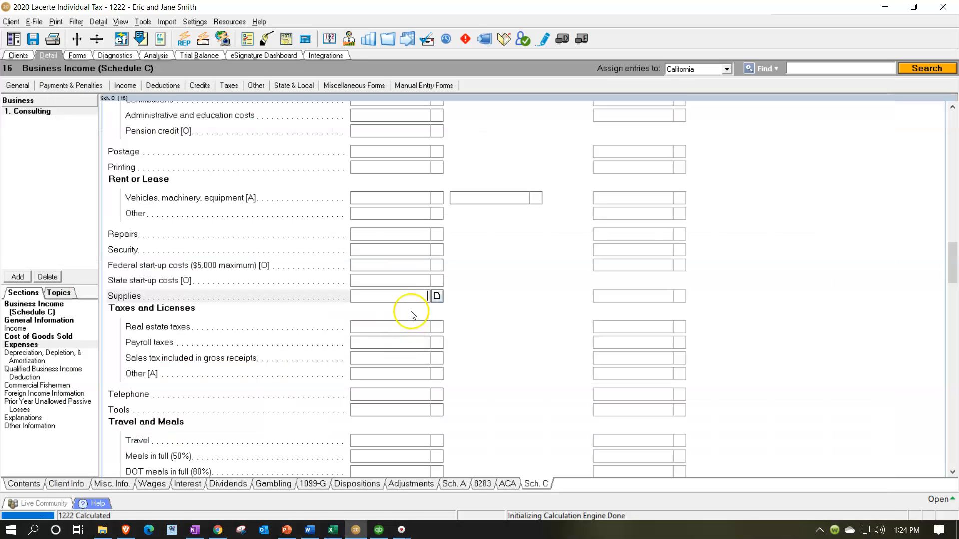
left_click(410, 301)
key("Tab")
- Switch to Excel and fill the Office Supplies amount in cell B12 with green
left_click(332, 531)
left_click(287, 343)
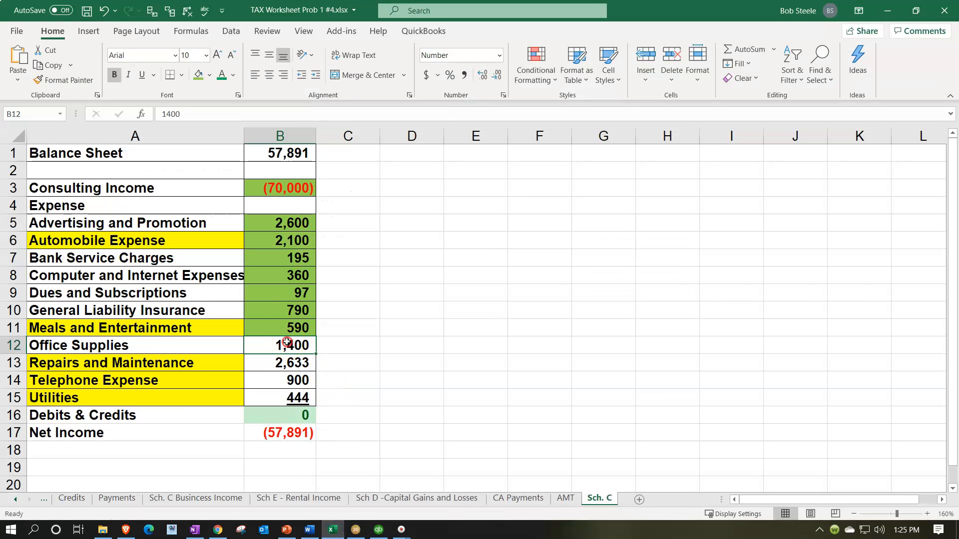
right_click(288, 342)
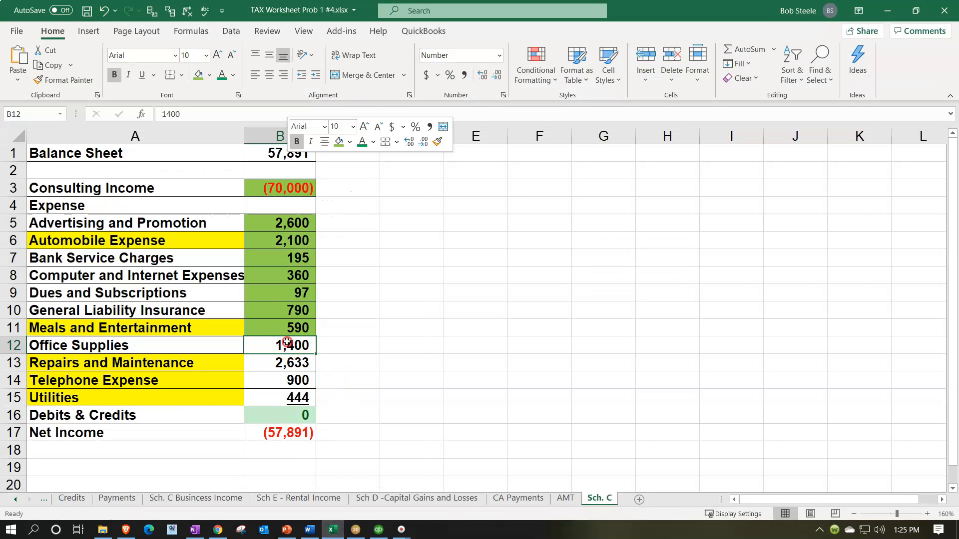
left_click(339, 142)
- Return to Lacerte and enter 2,633 as the federal Repairs expense, checking the Repairs and Maintenance amount in the Excel worksheet
left_click(275, 363)
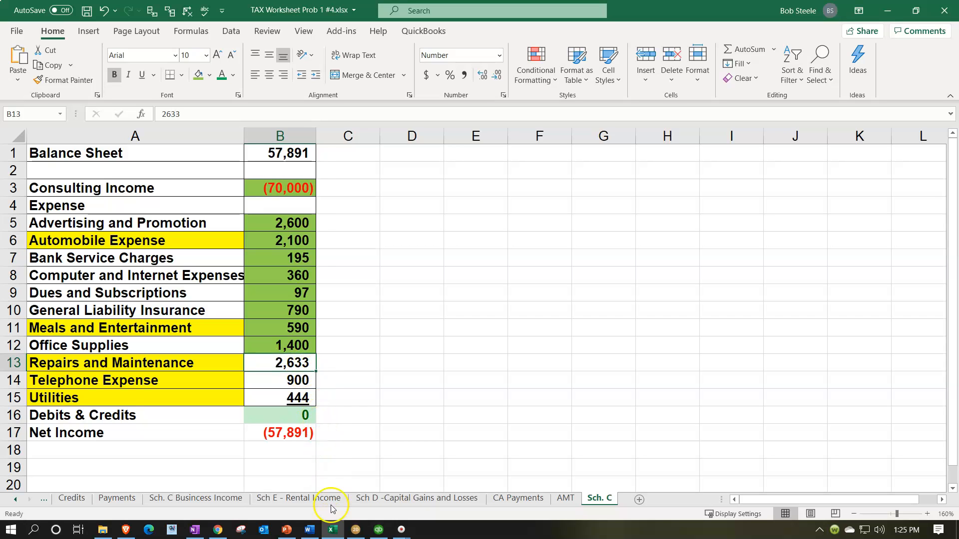
left_click(333, 532)
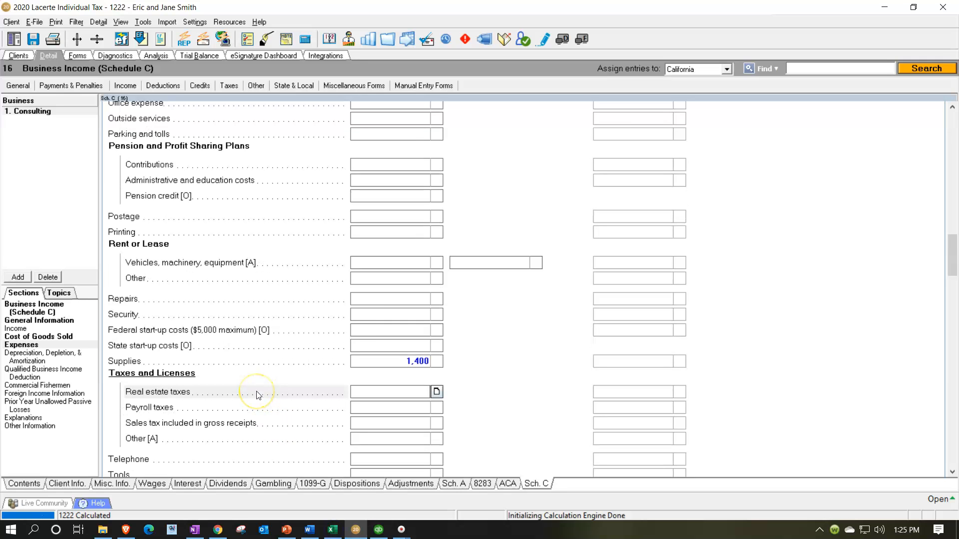
left_click(370, 301)
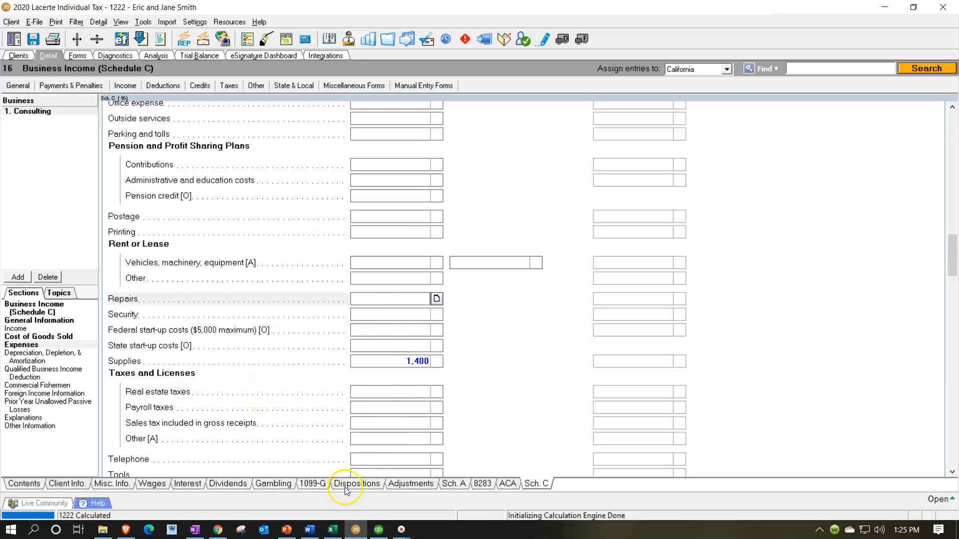
left_click(333, 533)
left_click(334, 532)
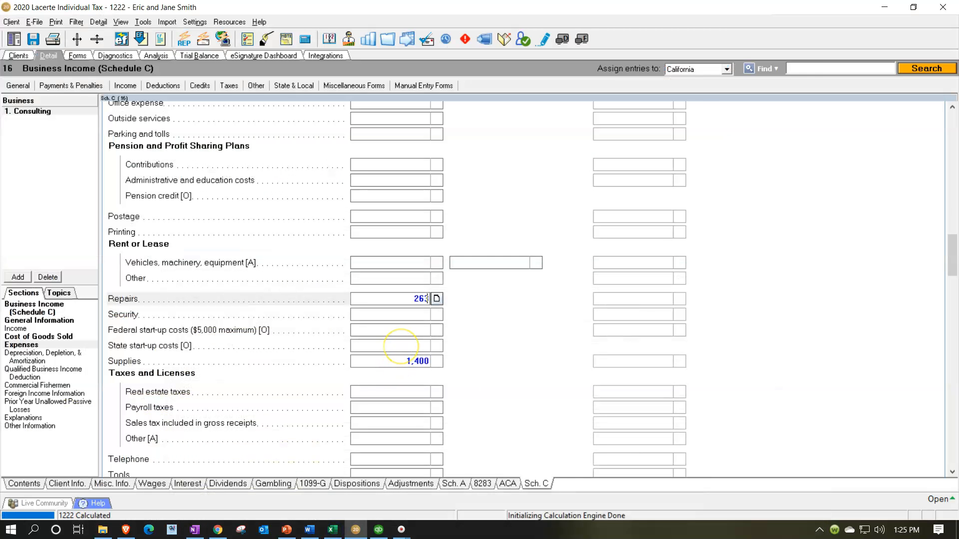
key("Return")
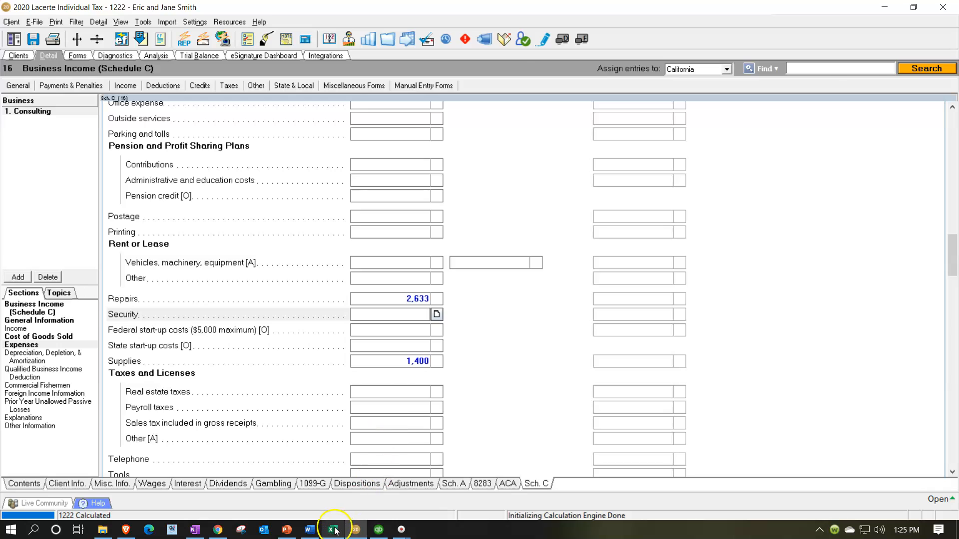
- Switch to Excel and fill the Repairs and Maintenance amount in cell B13 with green
left_click(334, 530)
right_click(285, 363)
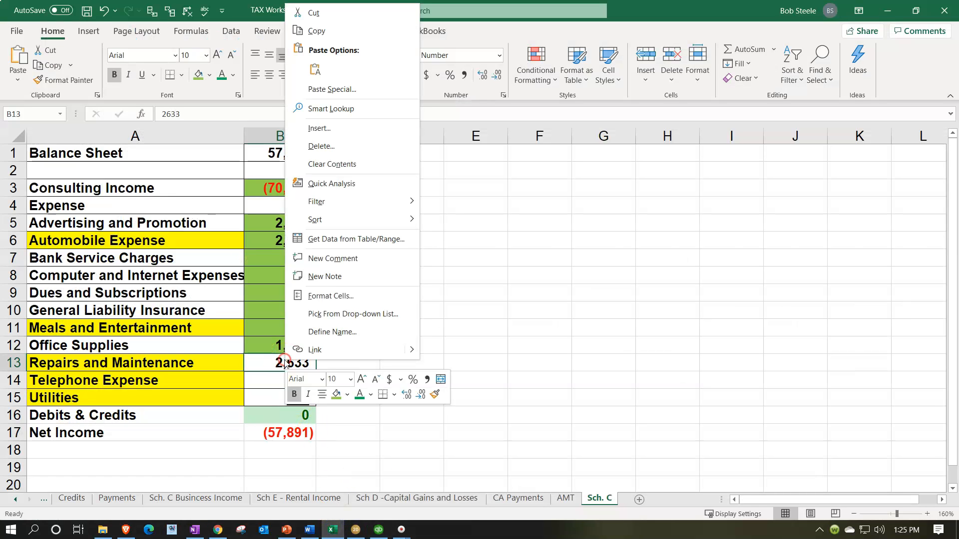
left_click(336, 395)
- Return to Lacerte and enter 900 as the federal Telephone expense, checking the amount in the Excel worksheet
left_click(333, 530)
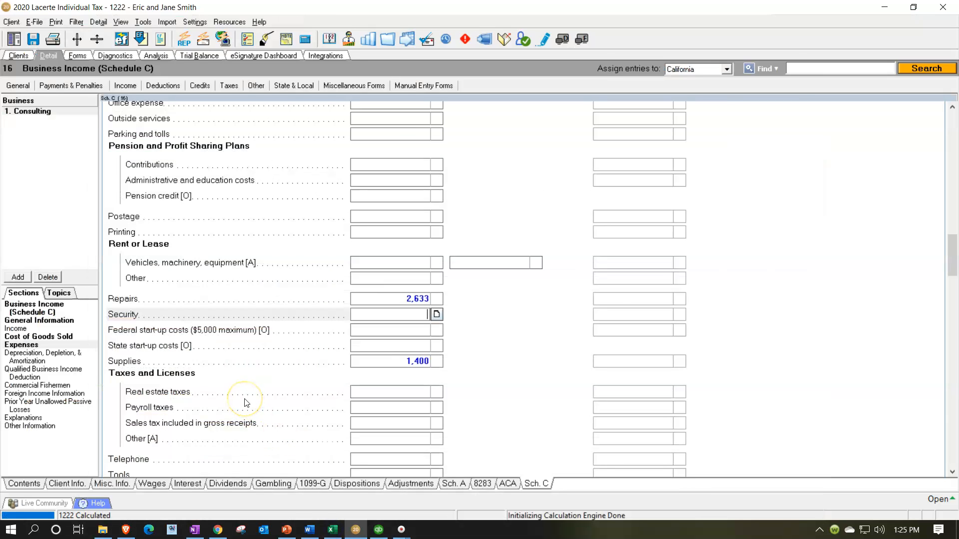
scroll(280, 397, "down", 1)
left_click(364, 393)
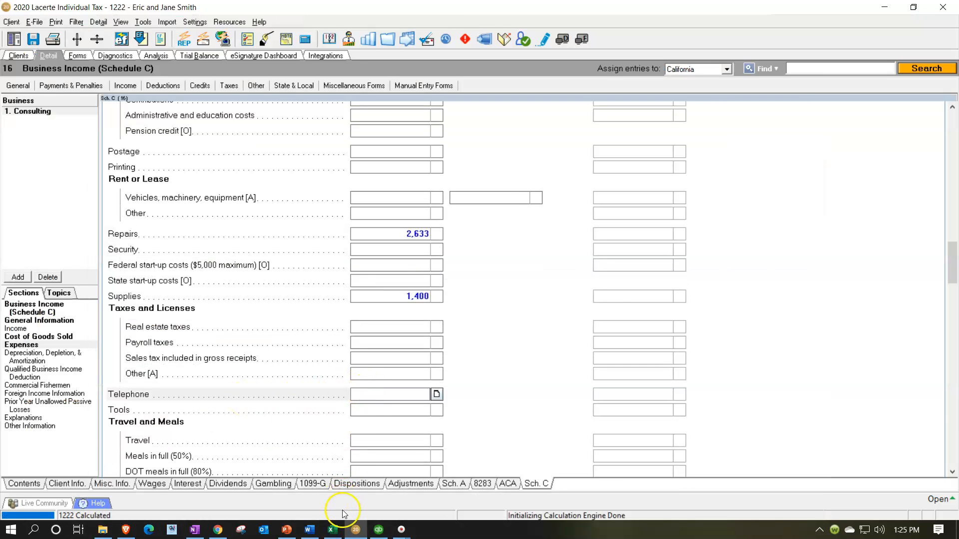
left_click(332, 530)
left_click(332, 529)
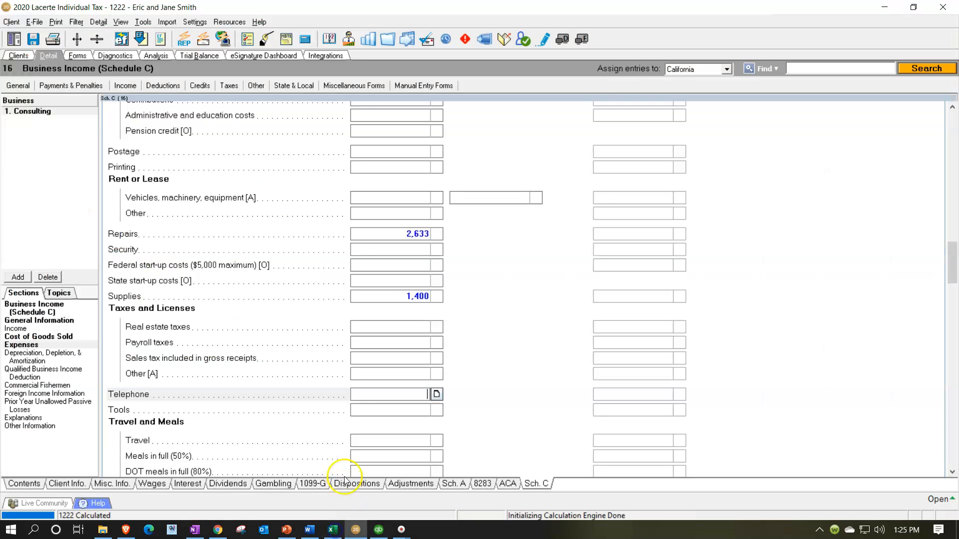
key("Return")
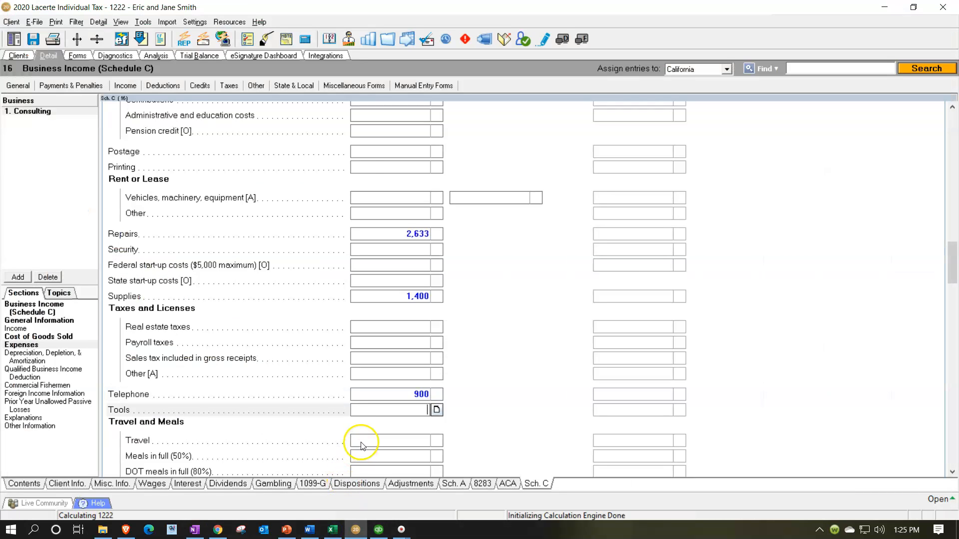
- Enter 444 as the federal Utilities expense in Lacerte, checking the amount in the Excel worksheet
left_click(332, 529)
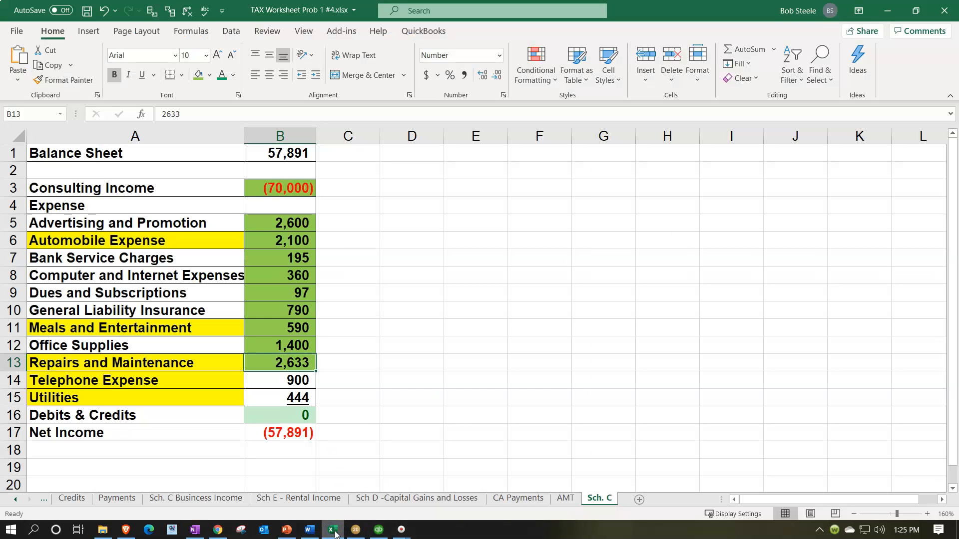
left_click(334, 530)
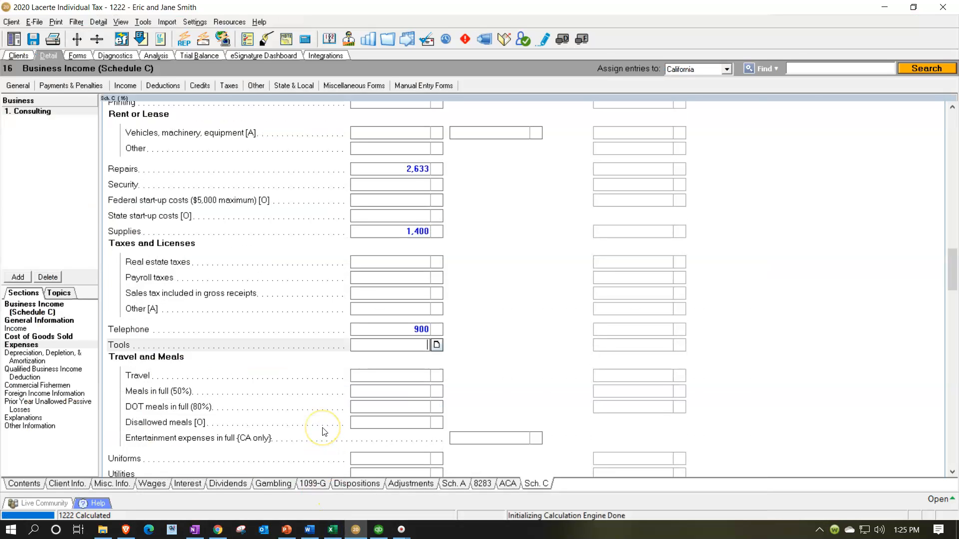
scroll(324, 429, "down", 1)
left_click(361, 409)
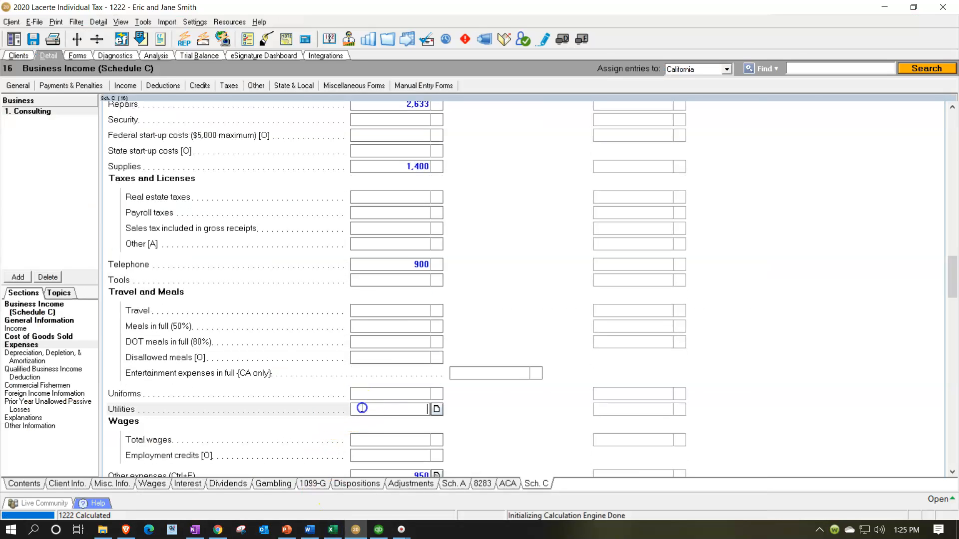
left_click(333, 530)
left_click(333, 530)
key("Return")
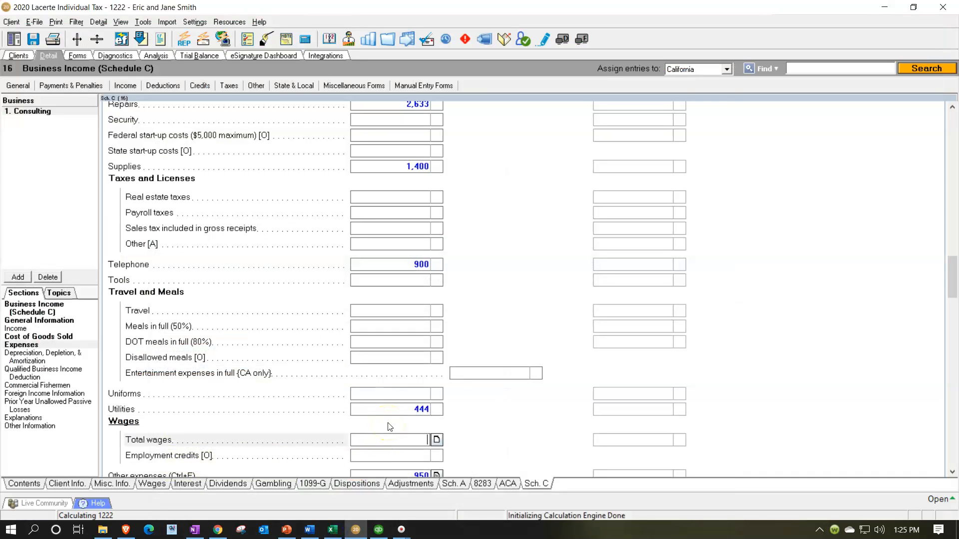
- Switch to Excel and fill the Telephone Expense and Utilities amounts in cells B14:B15 with green
left_click(333, 530)
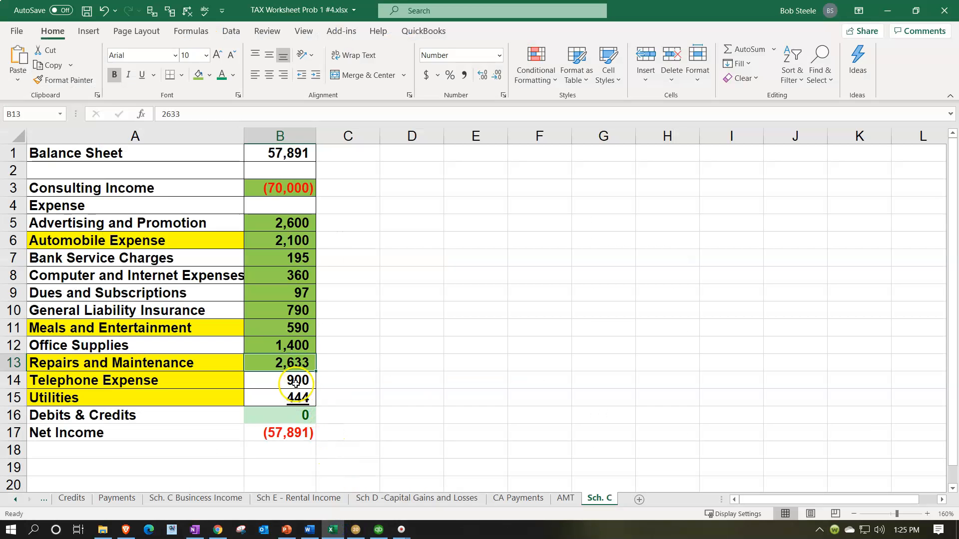
left_click_drag(299, 380, 300, 397)
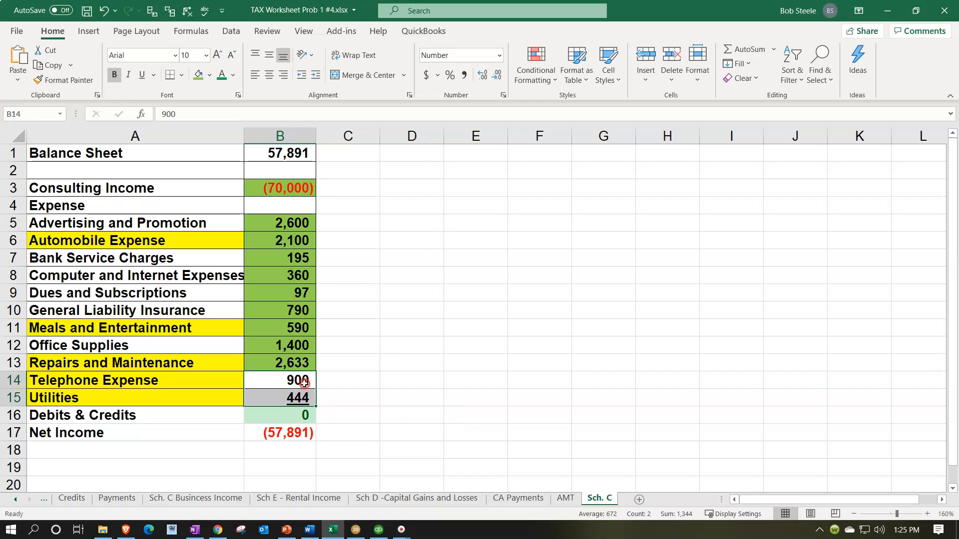
right_click(299, 397)
left_click(358, 418)
left_click(357, 419)
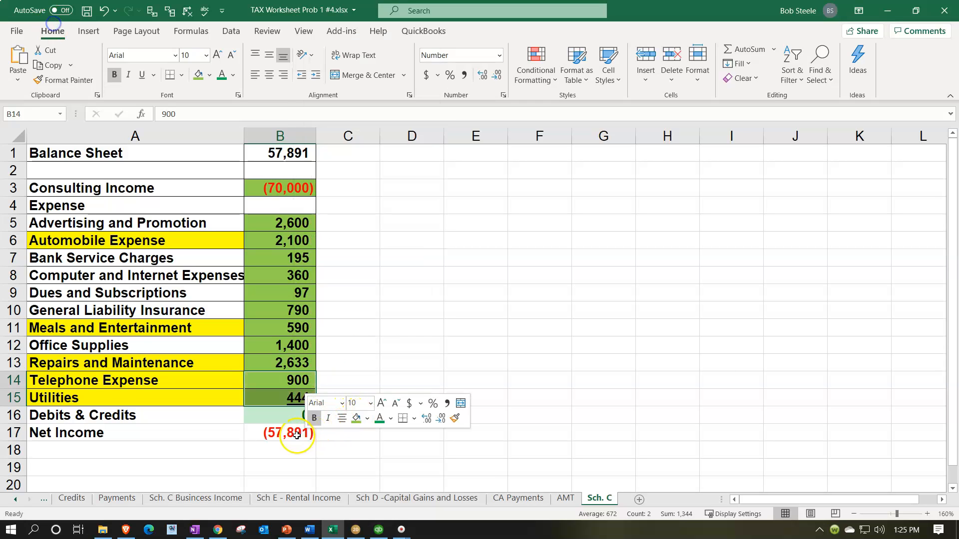
left_click(297, 433)
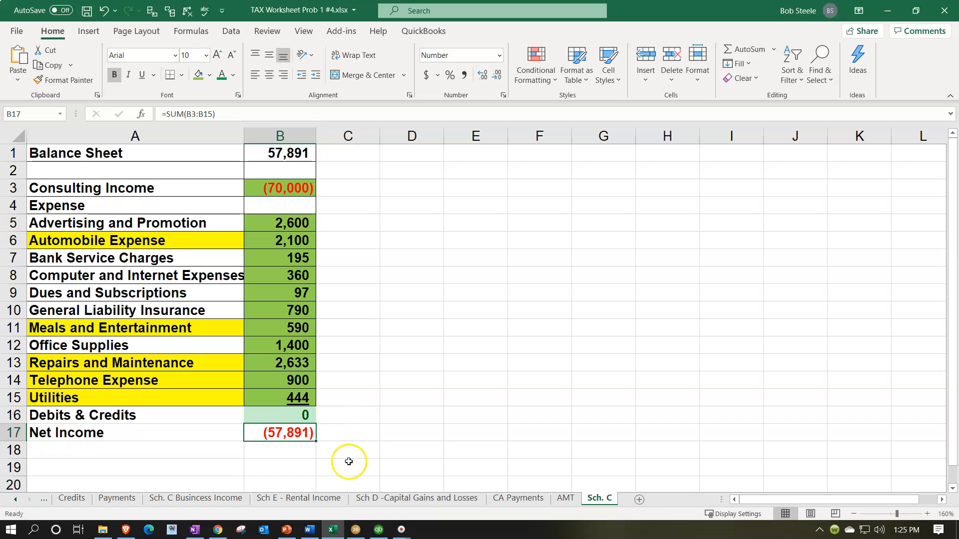
- Return to Lacerte, limit the form list to the forms in use, and examine the income, expenses and net profit on the Consulting Schedule C
left_click(354, 529)
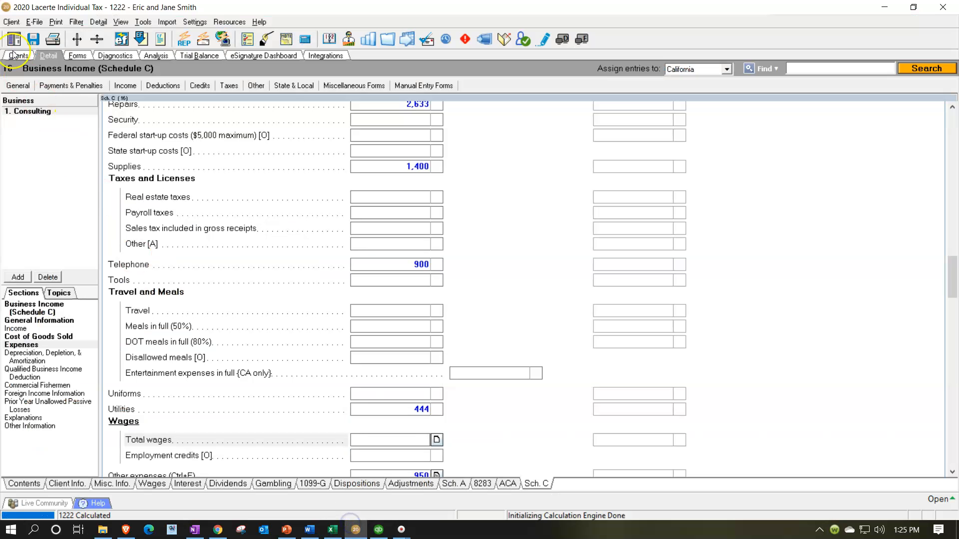
left_click(81, 62)
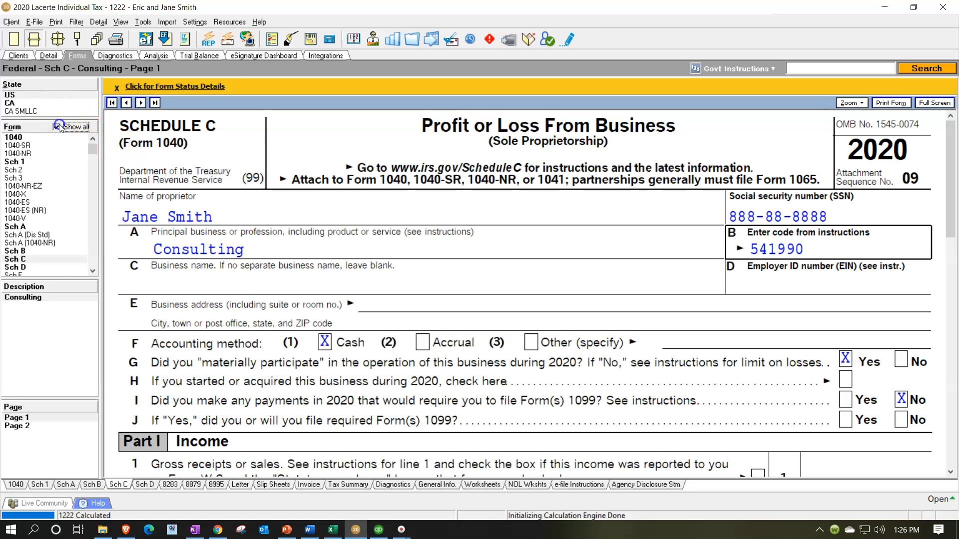
left_click(59, 125)
scroll(400, 262, "down", 5)
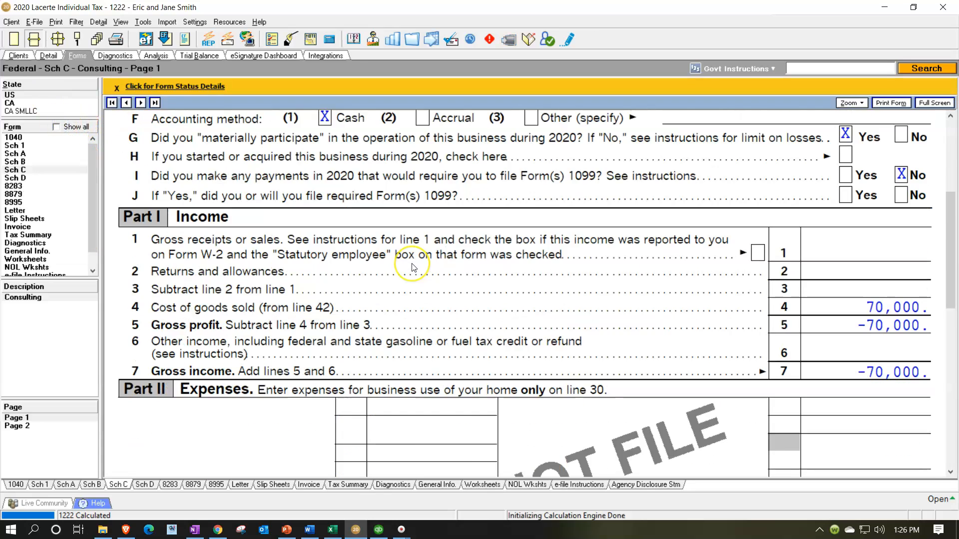
scroll(413, 267, "down", 6)
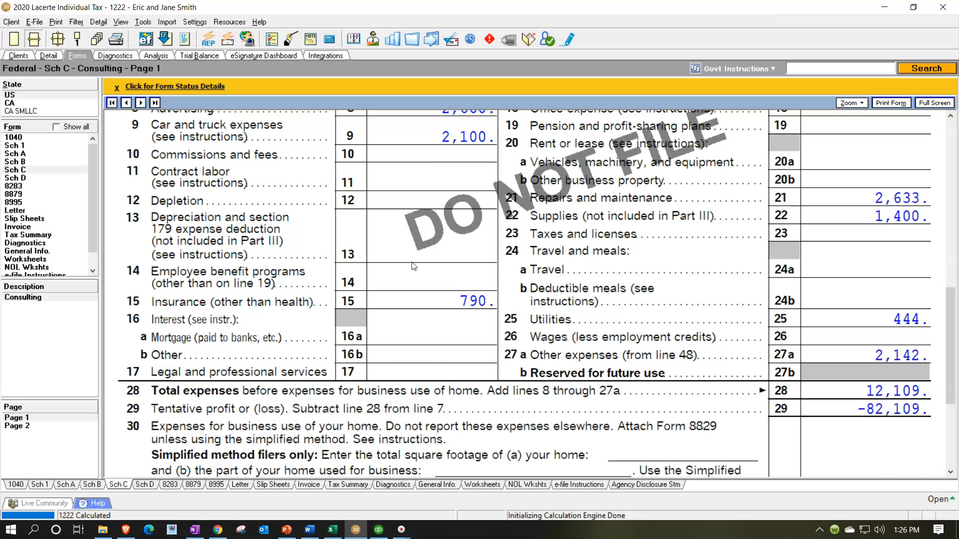
scroll(412, 267, "down", 3)
scroll(412, 259, "down", 3)
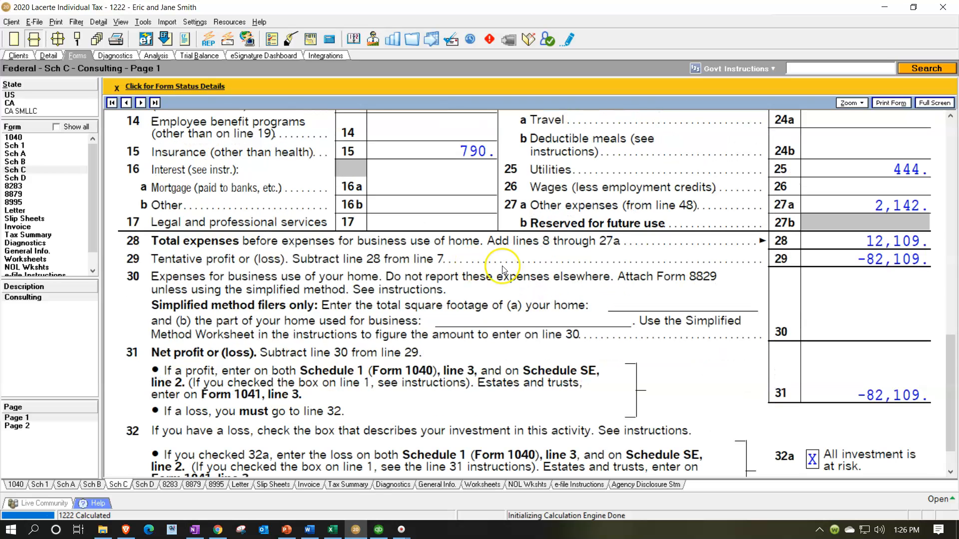
scroll(506, 272, "up", 9)
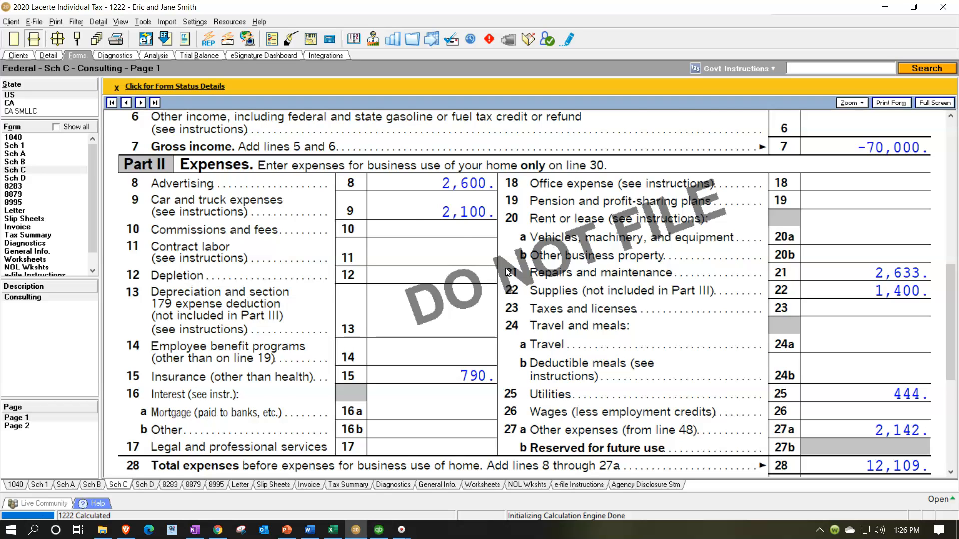
scroll(508, 272, "down", 3)
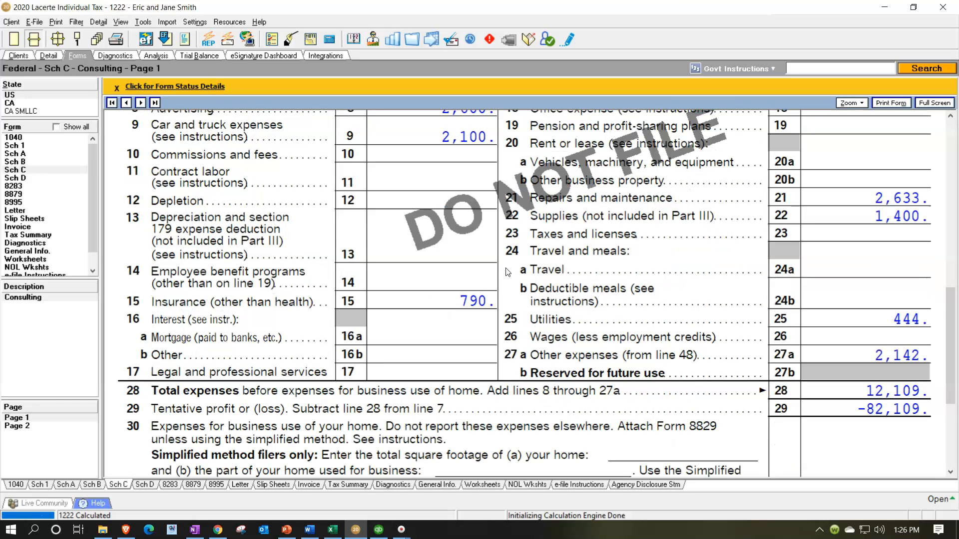
- Switch to Excel and examine the Net Income formula in cell B17 for comparison with Schedule C
left_click(332, 531)
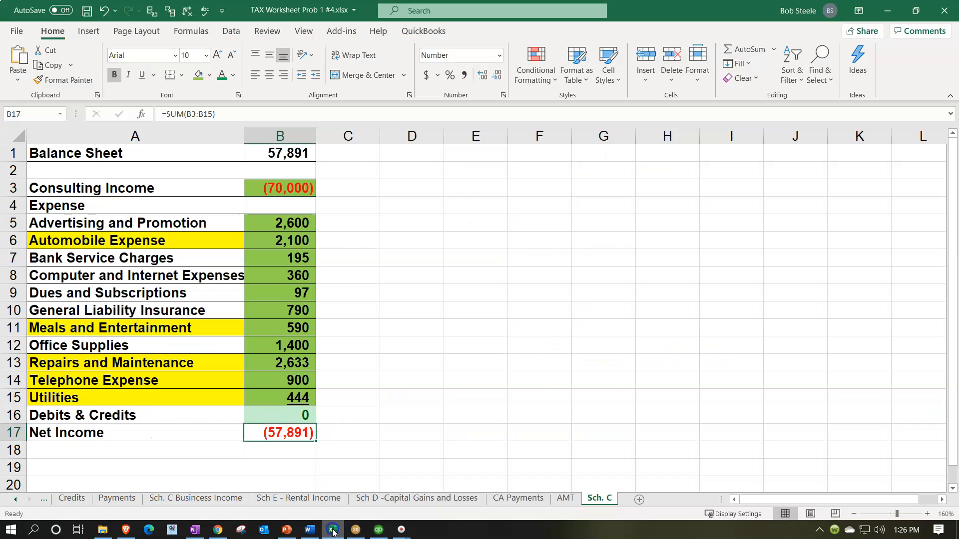
double_click(277, 429)
key("Return")
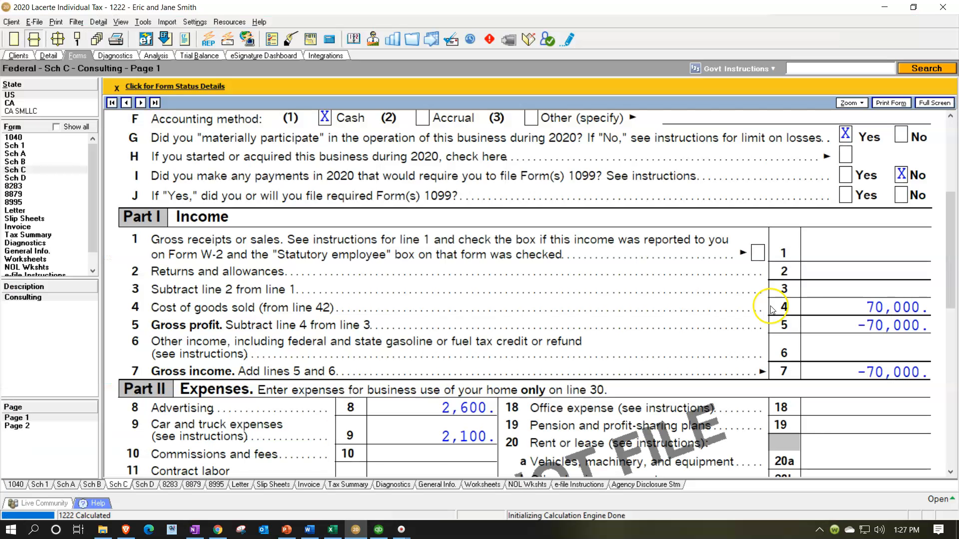
- Return to the Schedule C input in Lacerte and clear the Inventory at beginning of year amount under Cost of Goods Sold
left_click(53, 60)
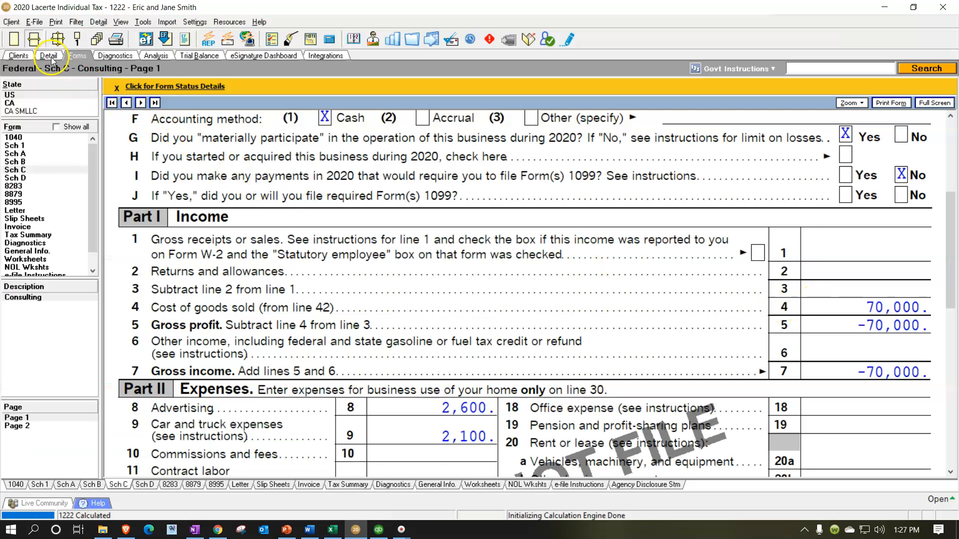
scroll(503, 311, "down", 10)
scroll(502, 310, "up", 12)
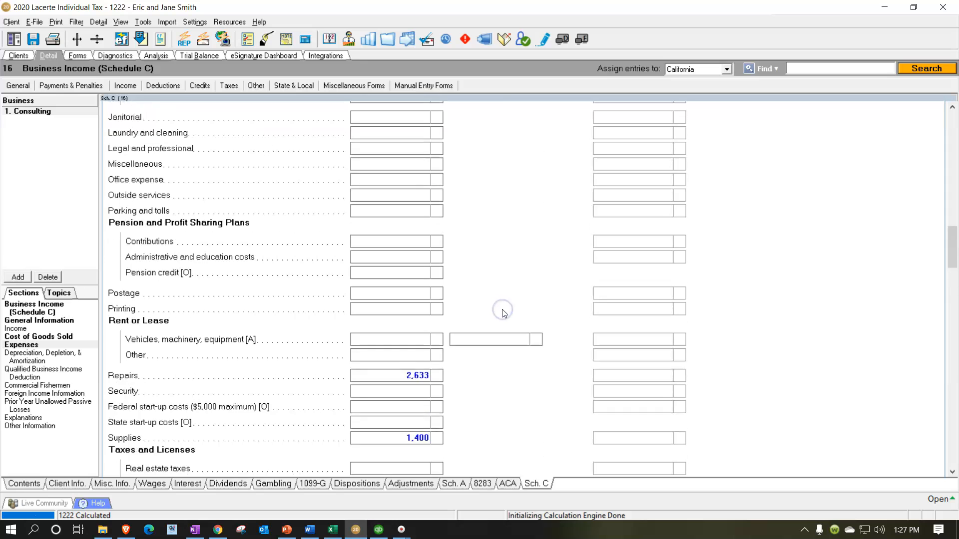
scroll(504, 313, "up", 4)
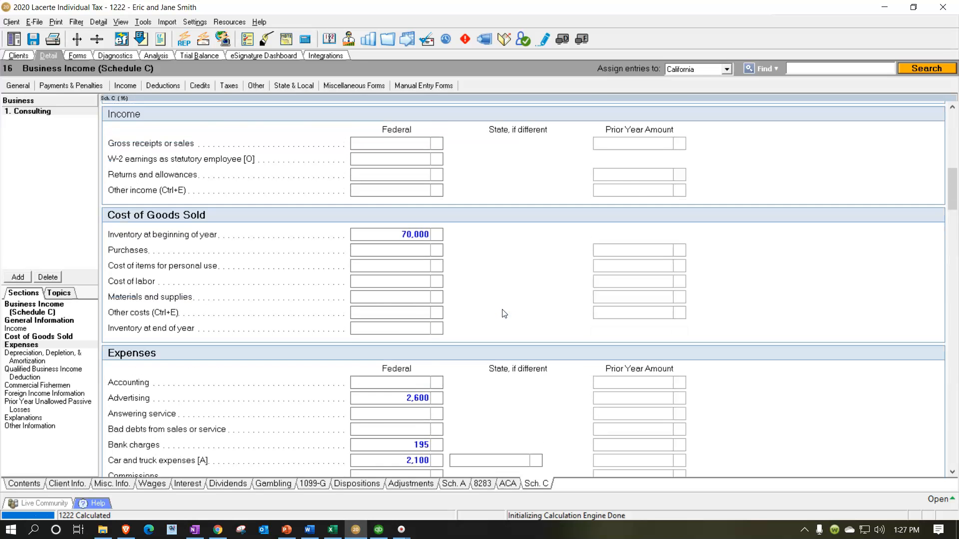
left_click(398, 300)
key("Delete")
- Enter 70,000 as the federal Gross receipts or sales and review the expenses and tentative profit on the Schedule C form
left_click(382, 208)
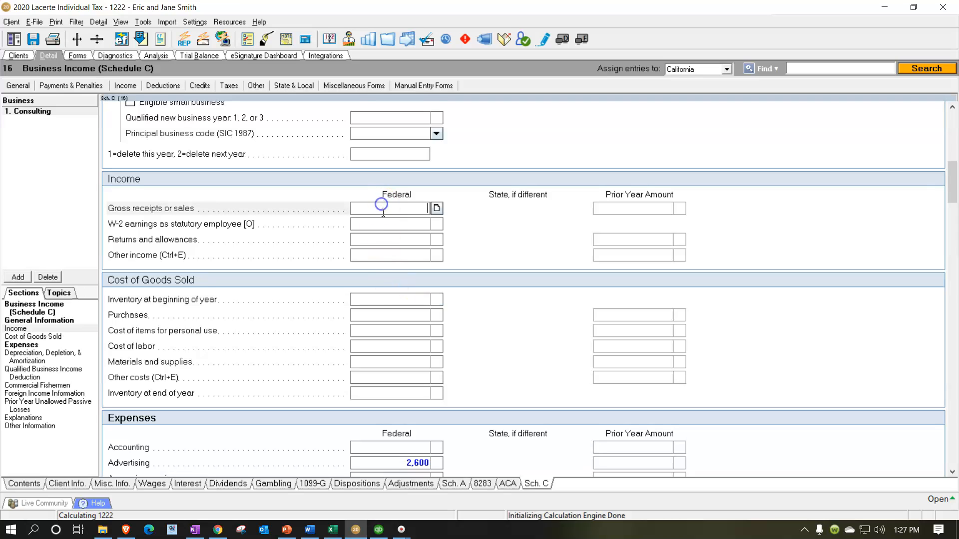
type("7")
type("0")
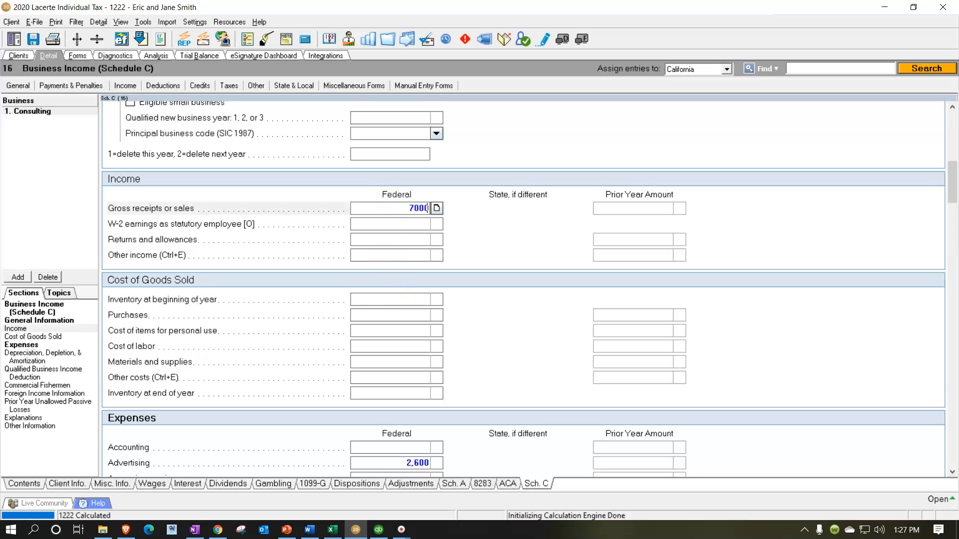
type(",000")
key("Return")
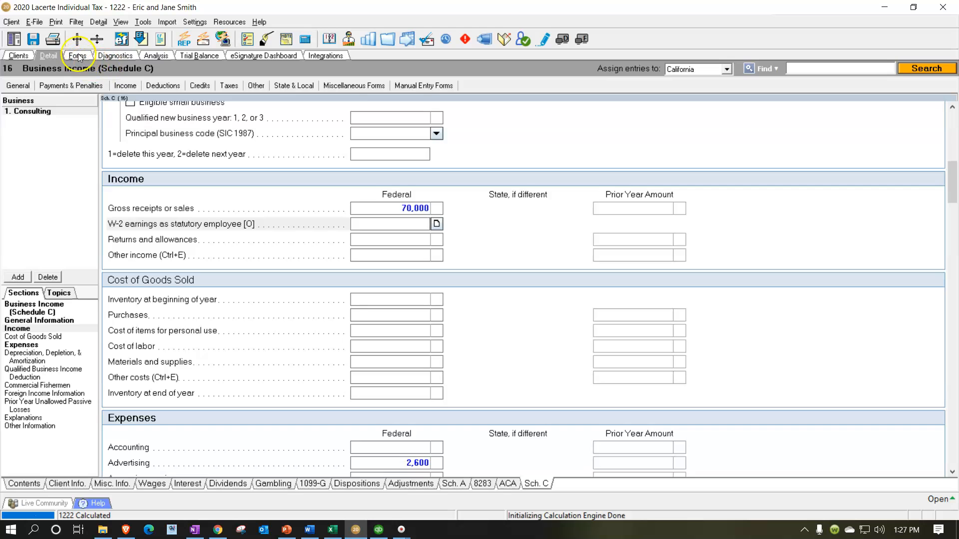
left_click(77, 56)
scroll(592, 258, "down", 6)
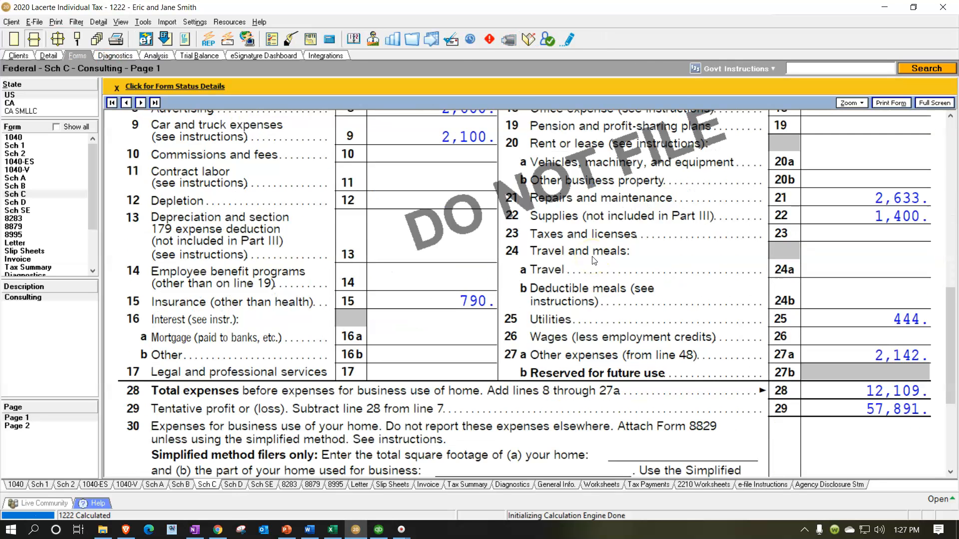
- Switch to Excel, maximize the worksheet window, and examine the highlighted Automobile Expense and Meals and Entertainment lines on the Sch. C sheet
left_click(332, 530)
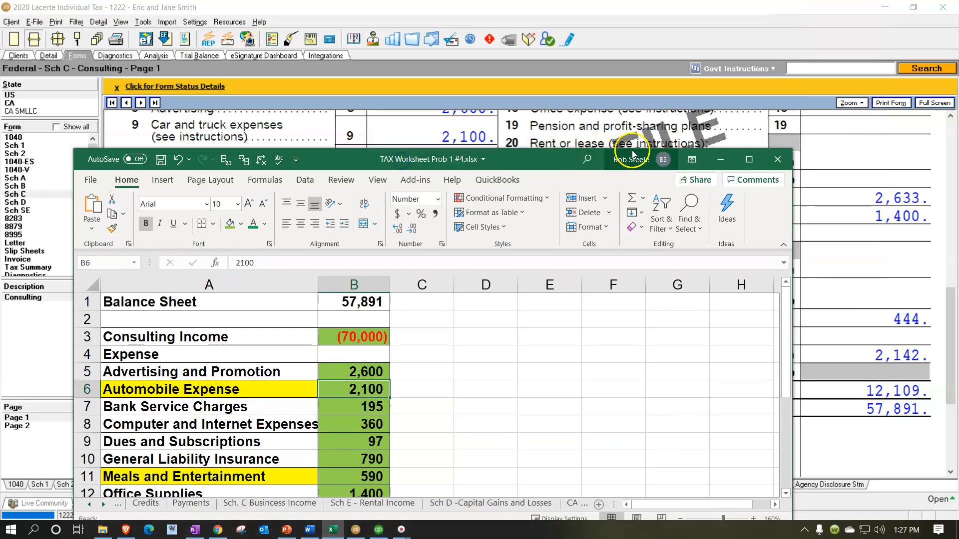
left_click(749, 163)
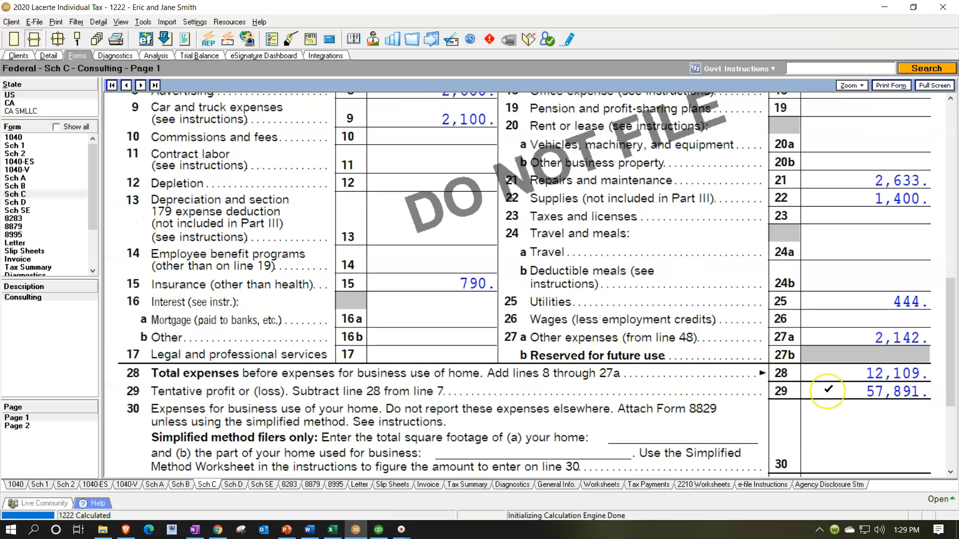
left_click(334, 530)
left_click(273, 330)
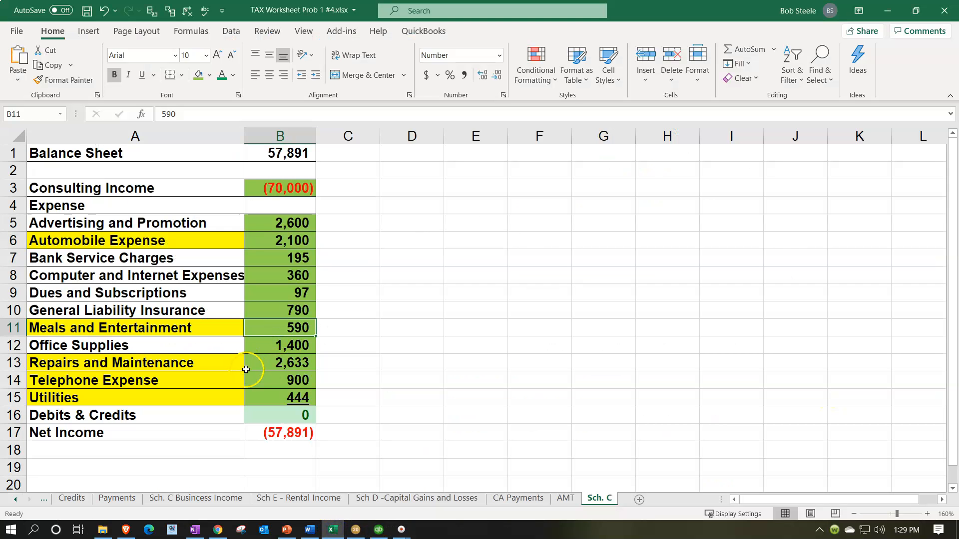
left_click(147, 244)
left_click(125, 329)
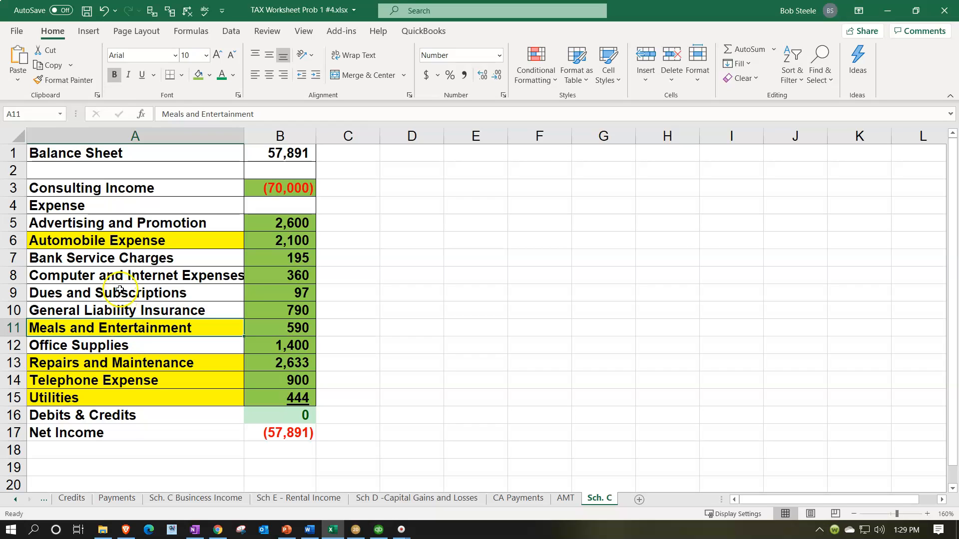
left_click(127, 242)
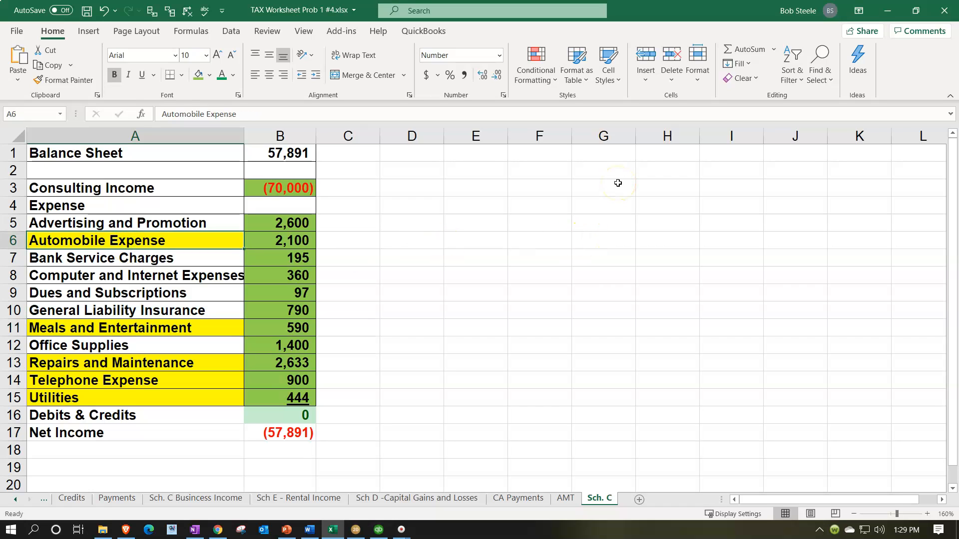
- Go down the expense list on the Sch. C sheet and examine the highlighted Meals and Entertainment, Repairs and Maintenance, Telephone Expense and Utilities lines
key("Down")
key("Down")
key("Down")
key("Down")
key("Down")
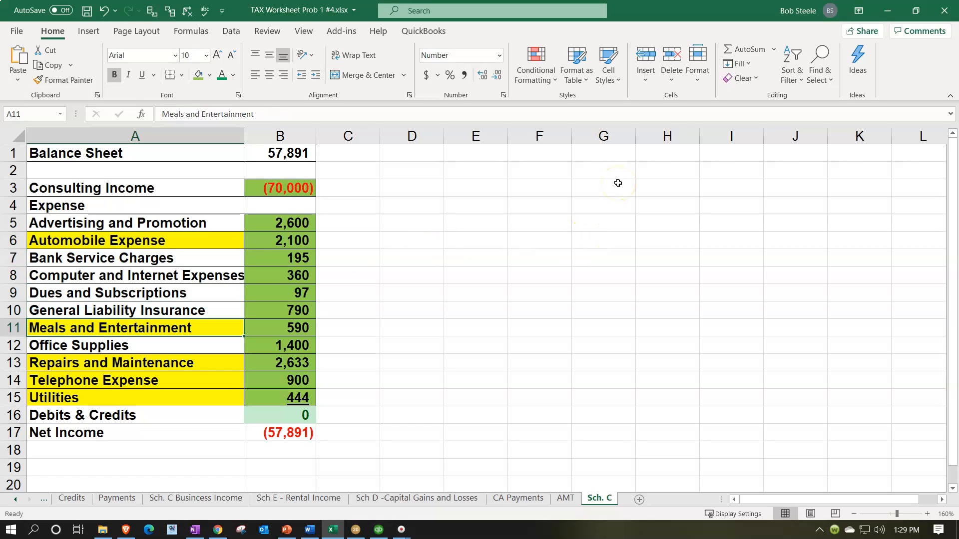
key("Down")
key("Down")
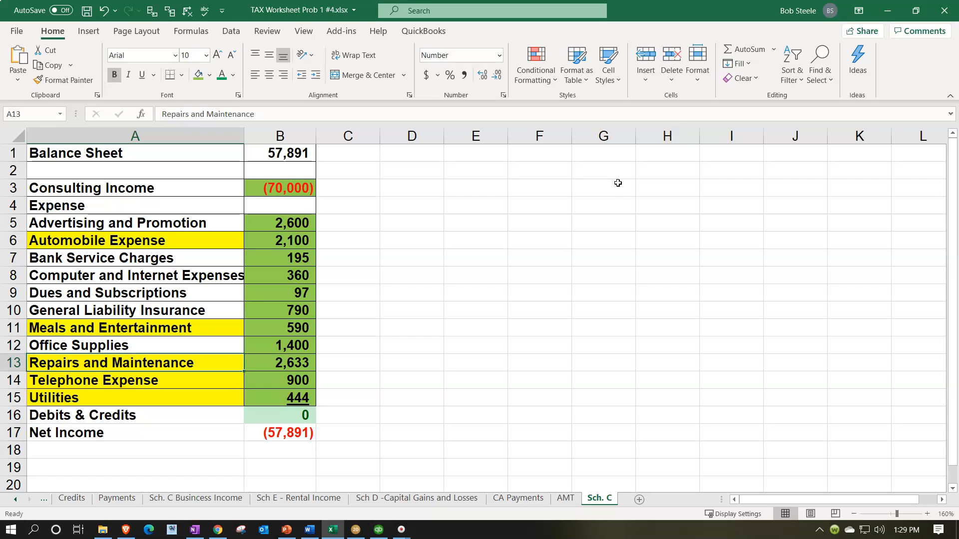
key("Down")
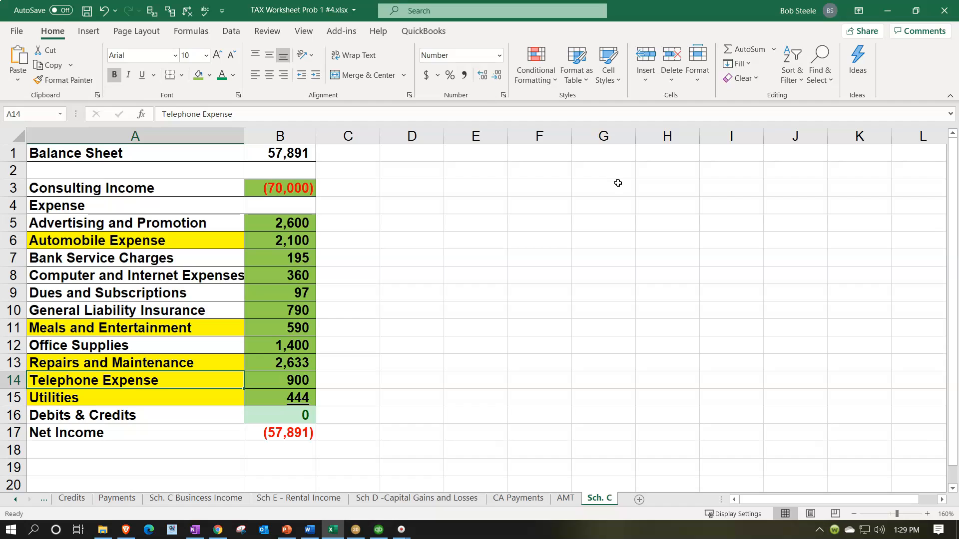
key("Down")
key("Down")
key("Down")
key("Down")
key("Down")
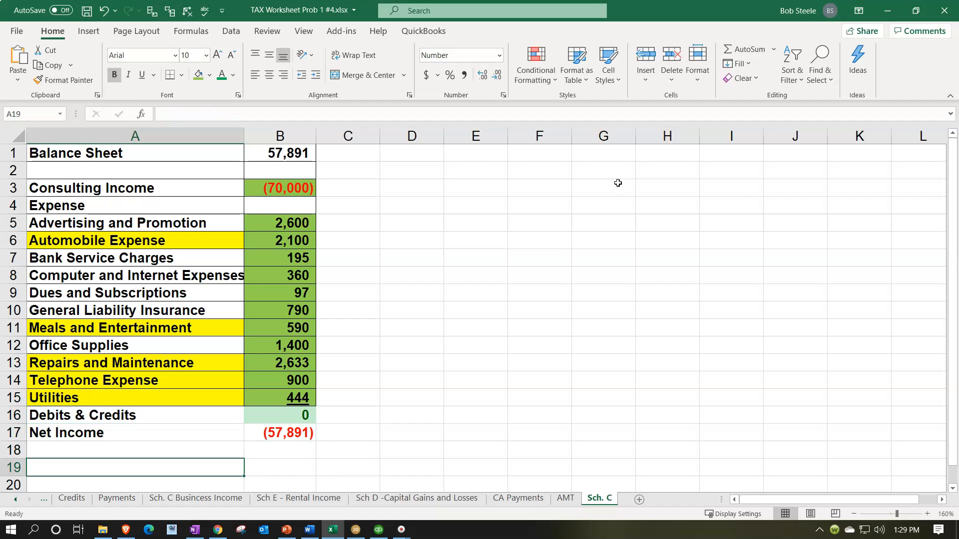
key("Down")
key("Down")
key("Down")
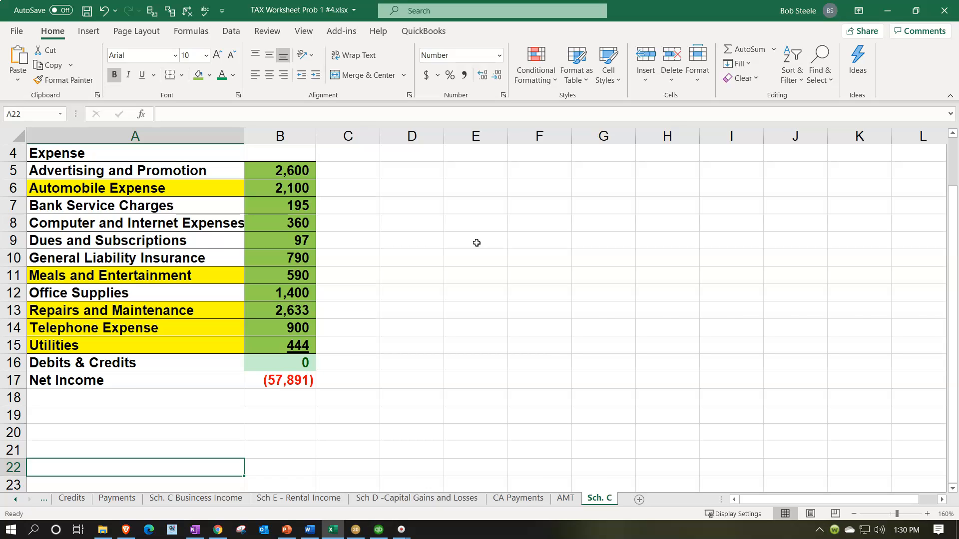
scroll(477, 242, "up", 1)
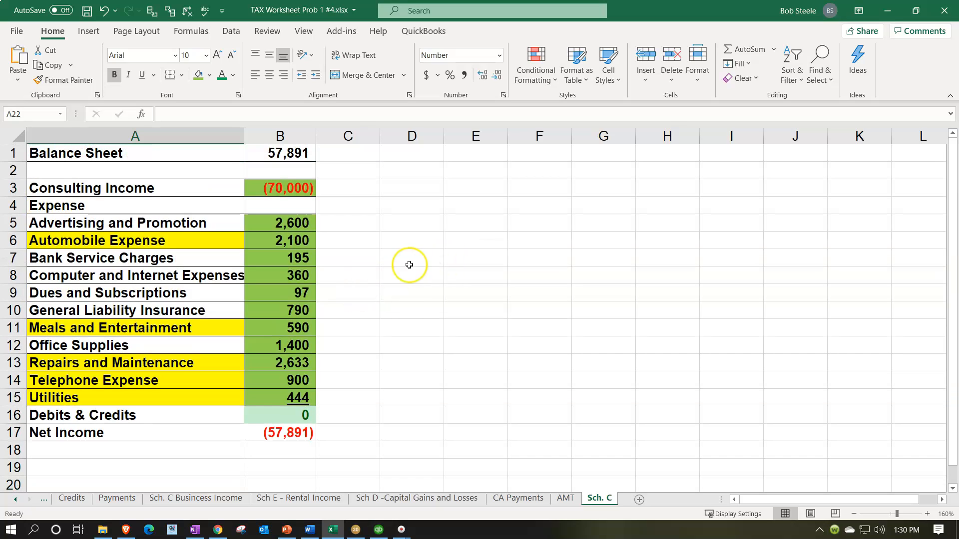